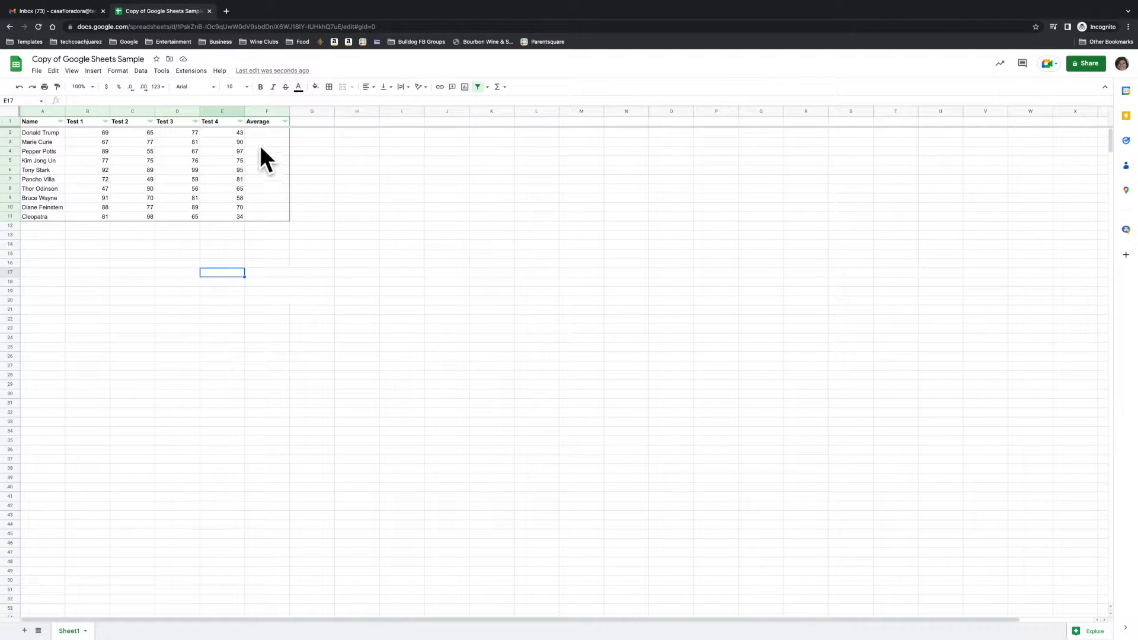
Calculate the average of B2:E2 in cell F2 and fill the formula down to F11.
click(320, 151)
drag(102, 132, 226, 133)
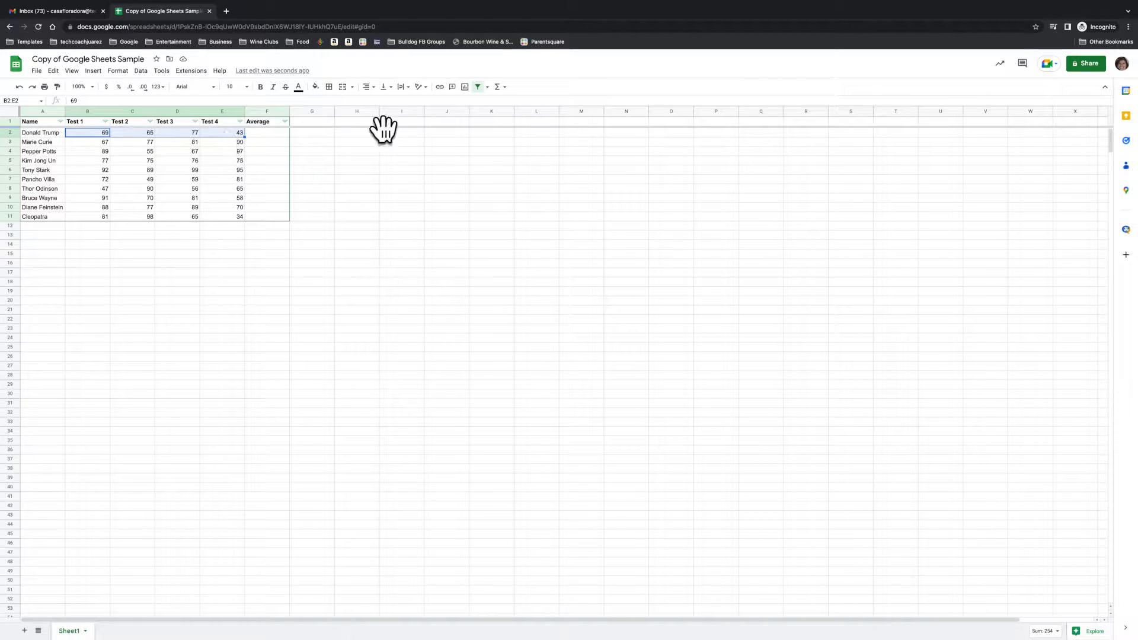
click(501, 89)
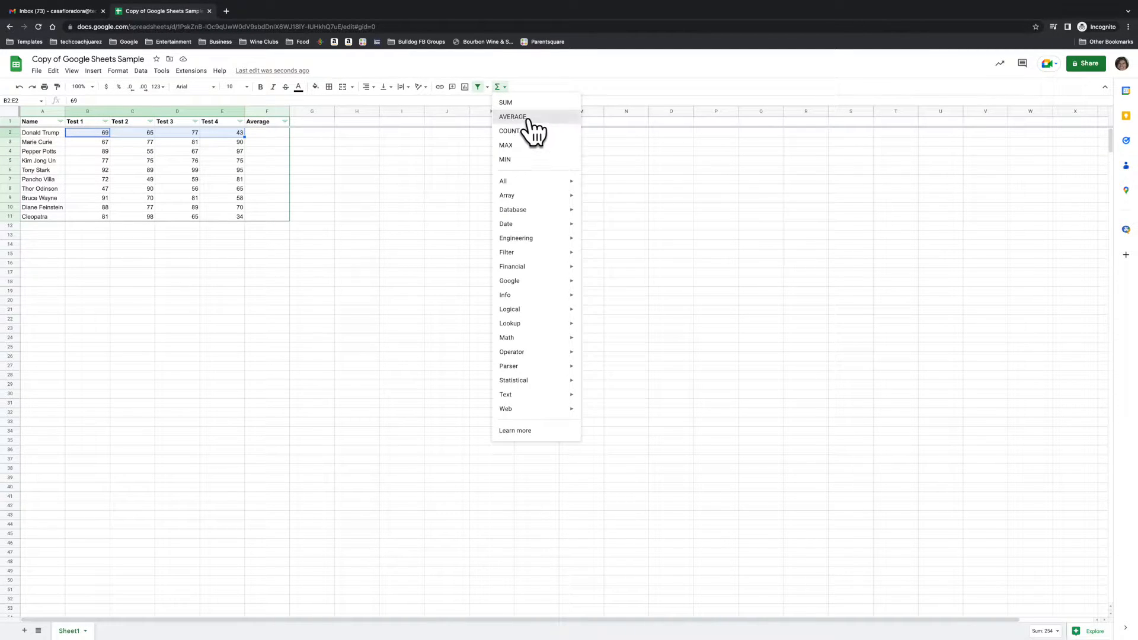
click(527, 119)
key(Return)
click(375, 218)
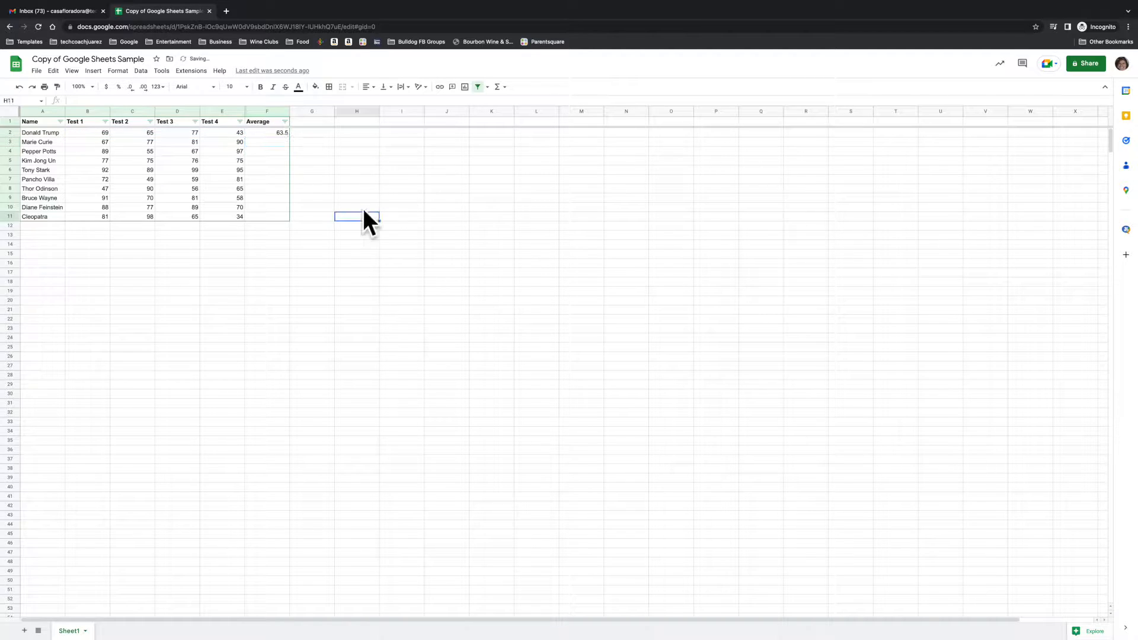
click(284, 132)
drag(288, 136, 280, 217)
Sort the table by the Average column in descending order (Z → A).
click(284, 121)
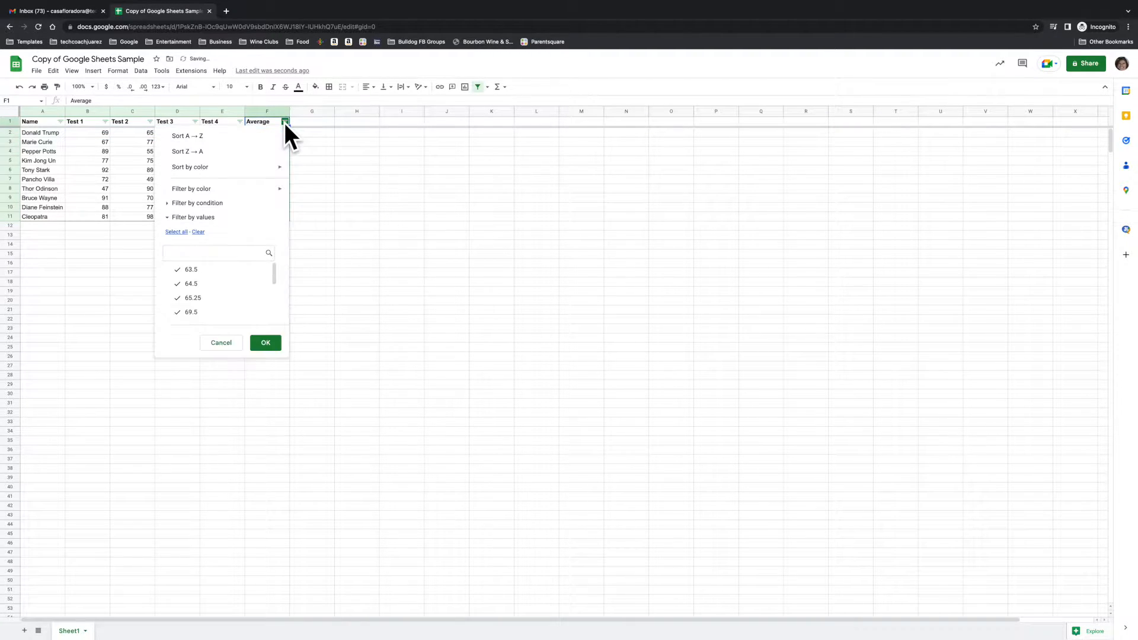
mouse_move(225, 192)
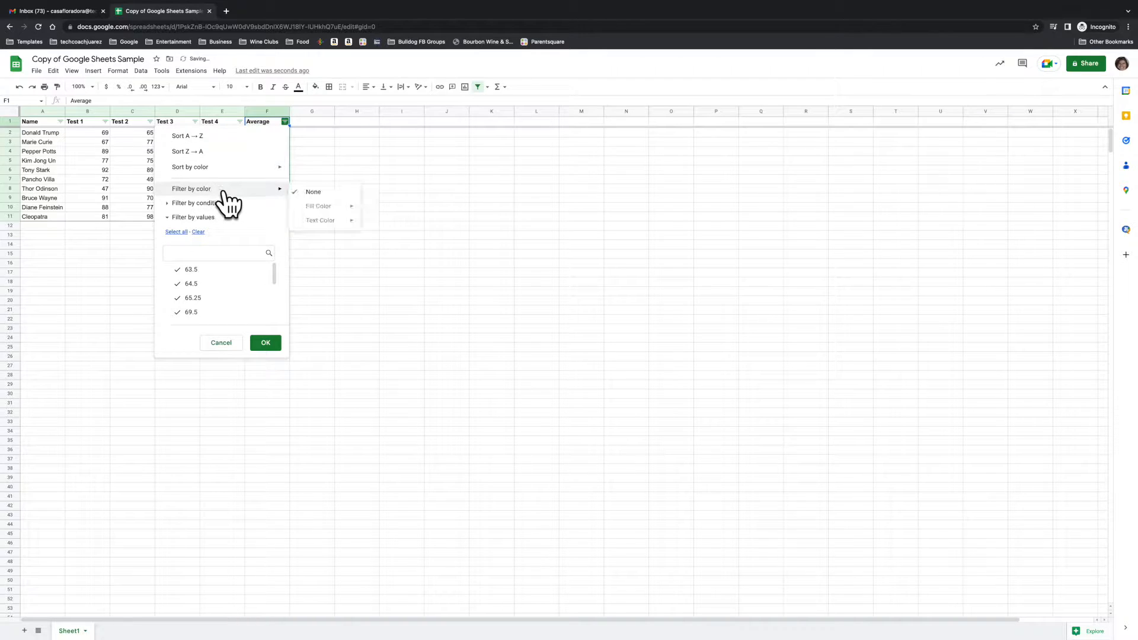
click(215, 152)
click(392, 197)
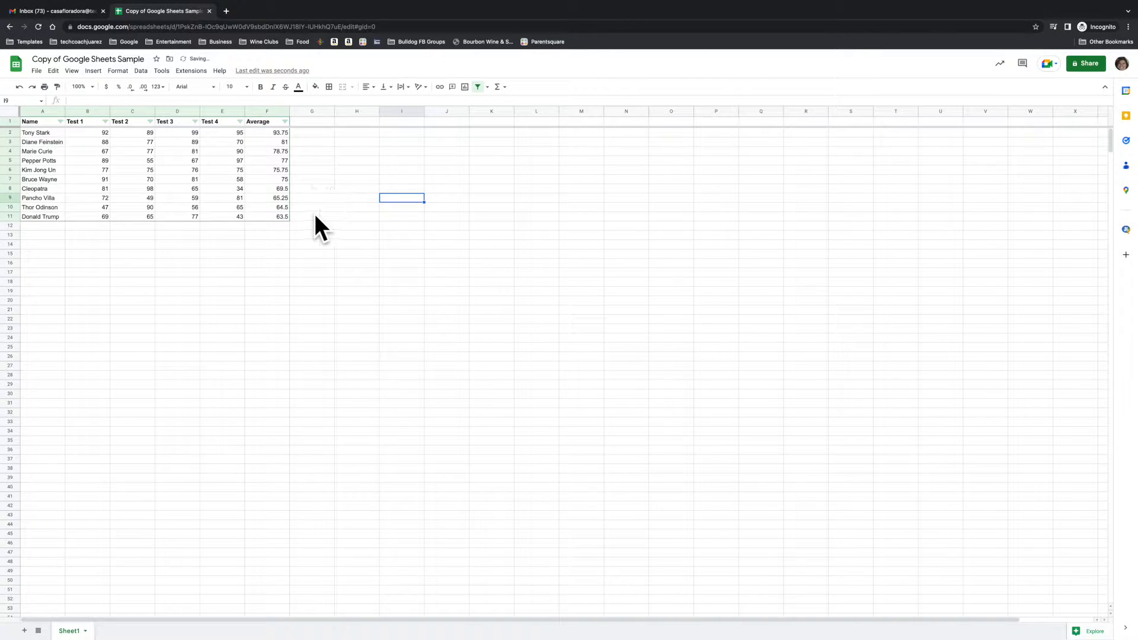
Insert a column chart of the range A1:F11 and move it to its own sheet.
drag(280, 216, 24, 125)
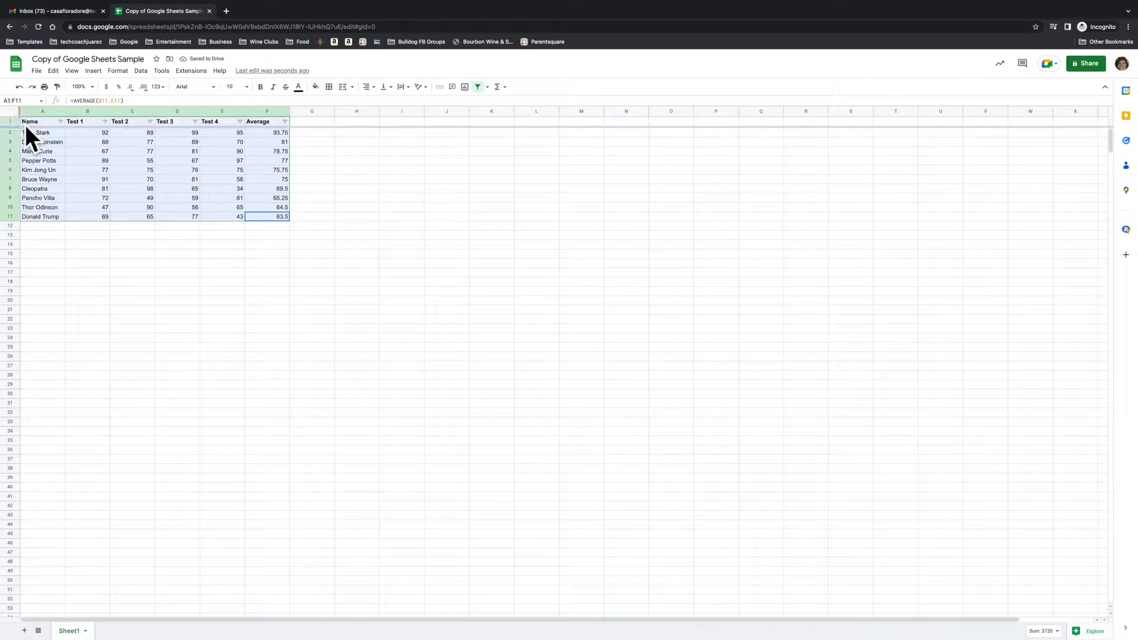
click(94, 71)
click(119, 172)
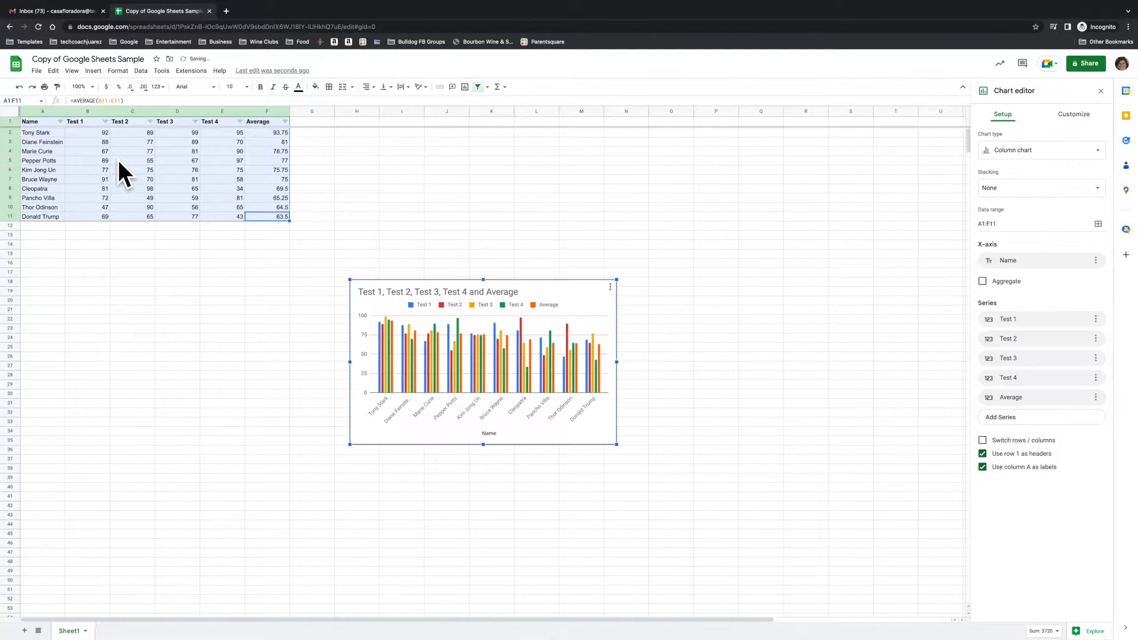
click(610, 288)
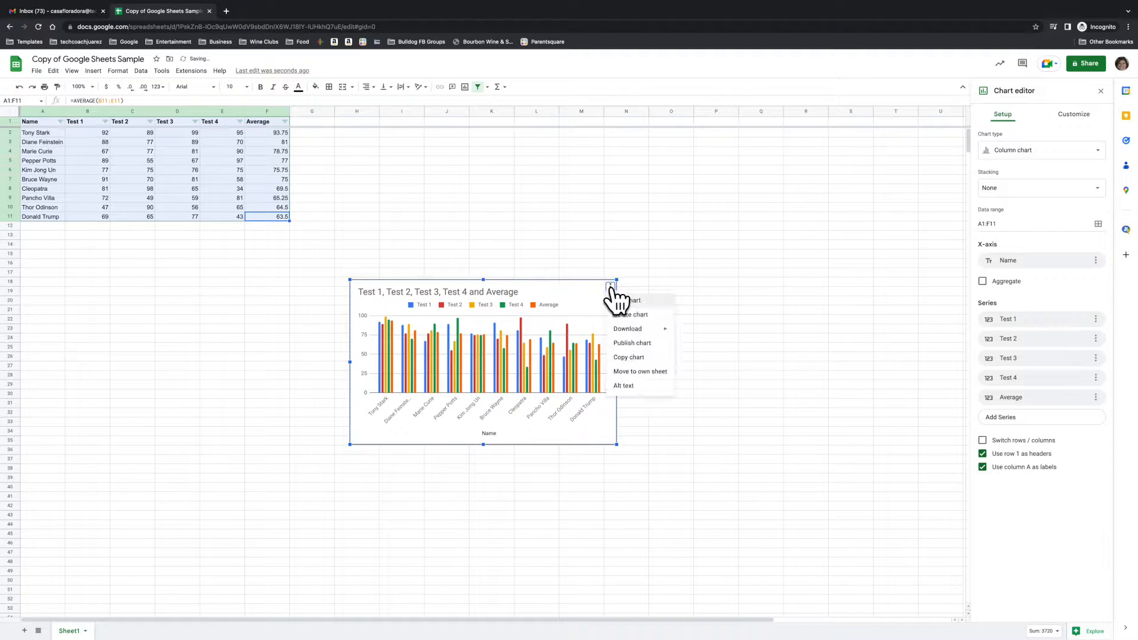
click(645, 372)
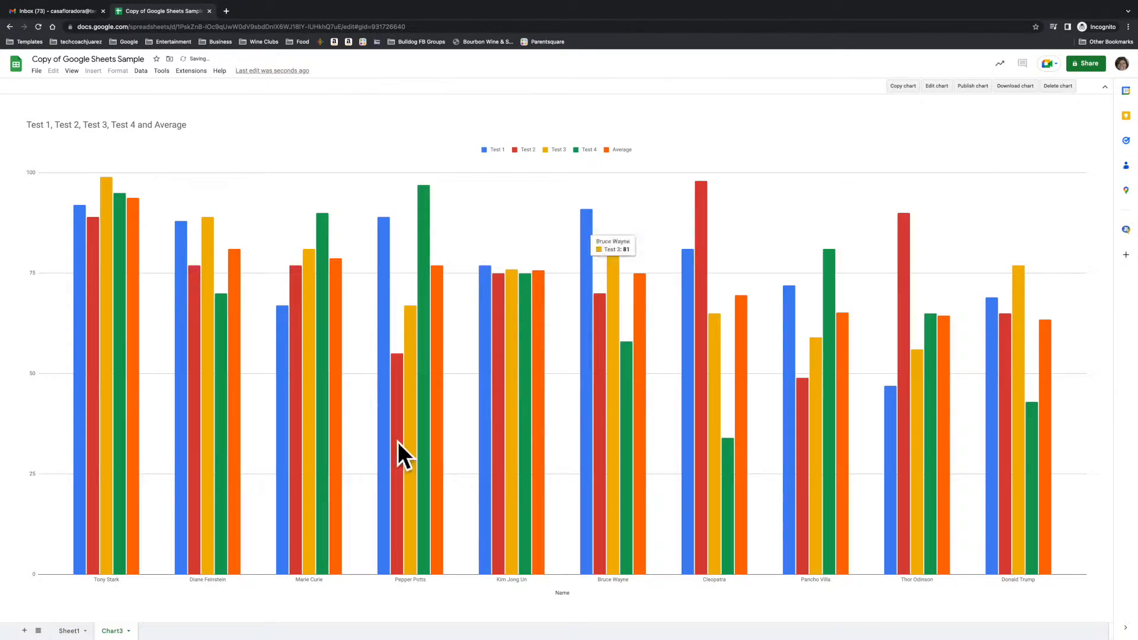
Return to Sheet1 and insert a second chart from A1:F11, setting its type to pie chart.
click(68, 632)
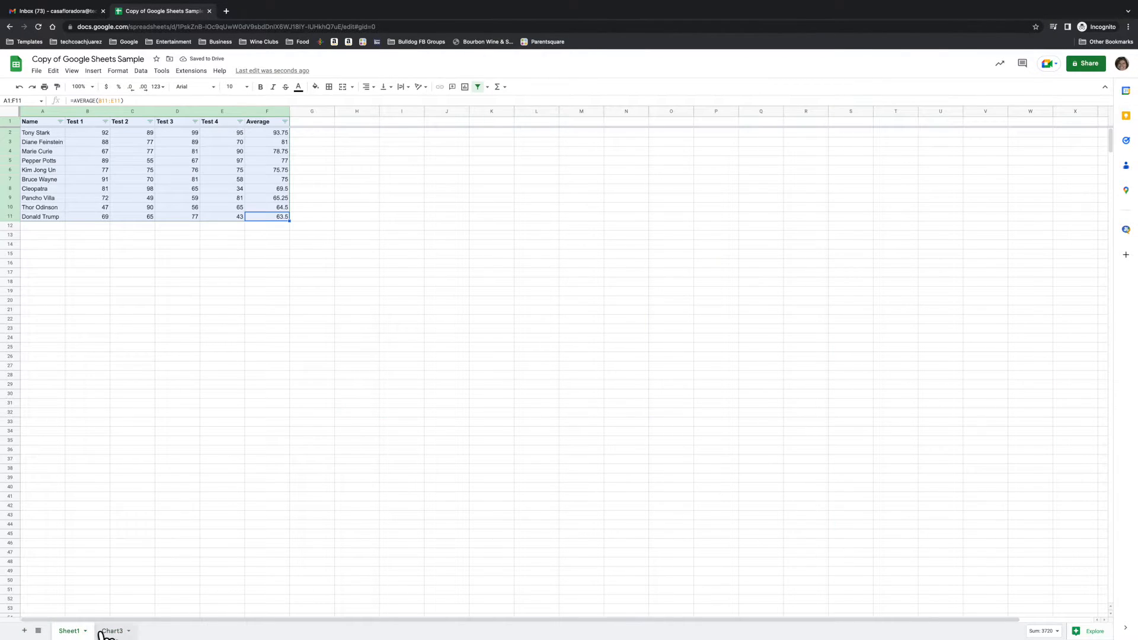
click(117, 632)
click(69, 632)
click(117, 71)
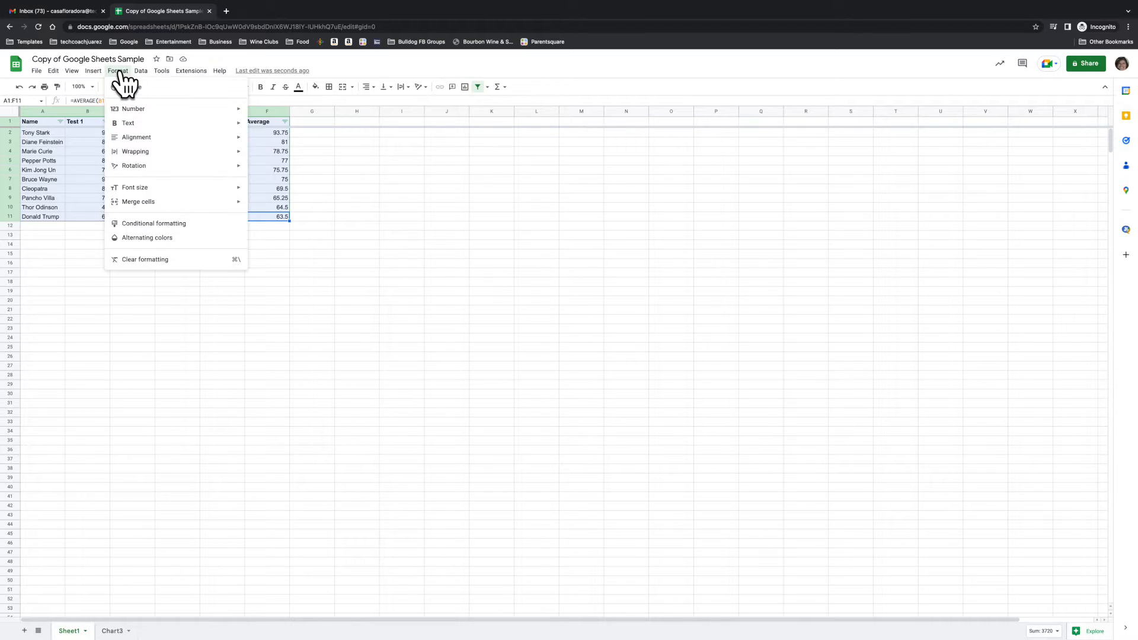
mouse_move(91, 70)
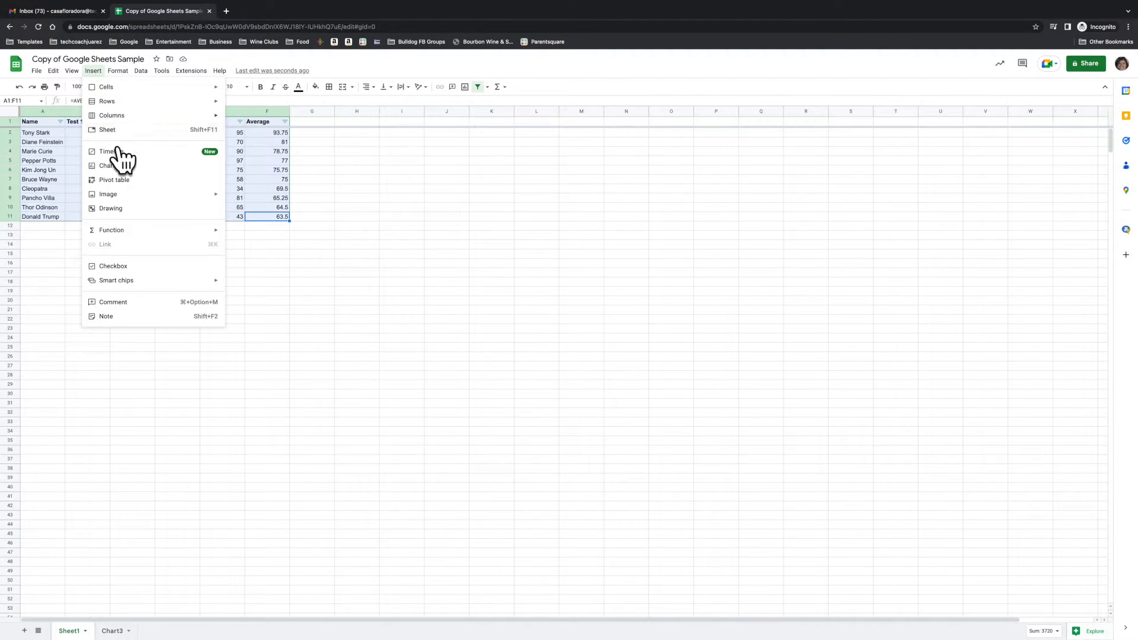
click(110, 165)
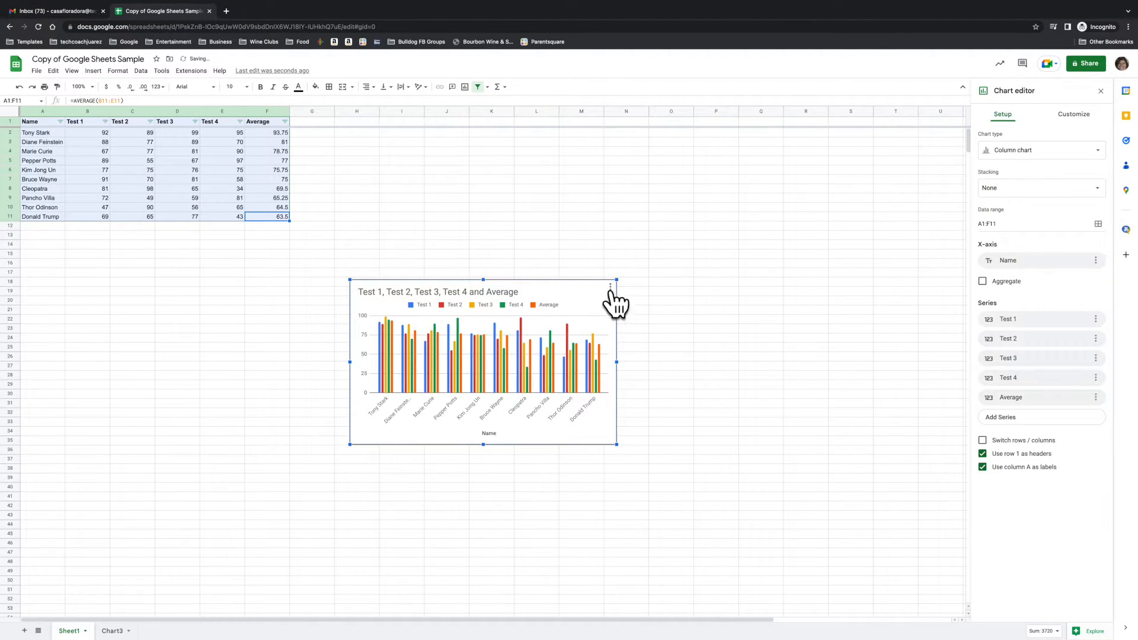
click(1006, 152)
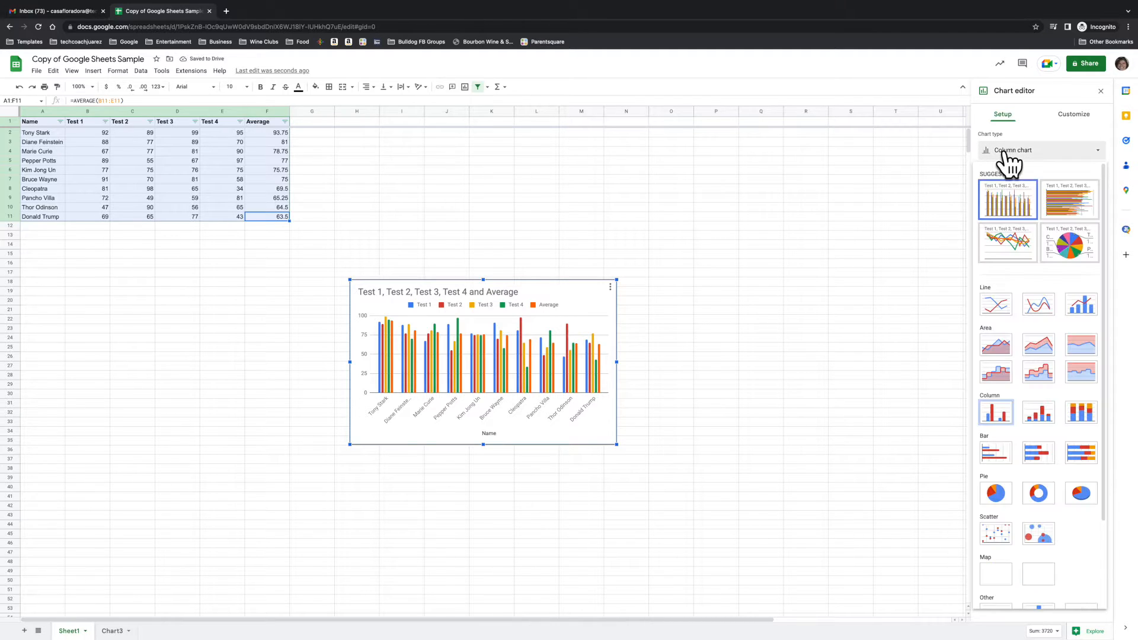
click(1071, 237)
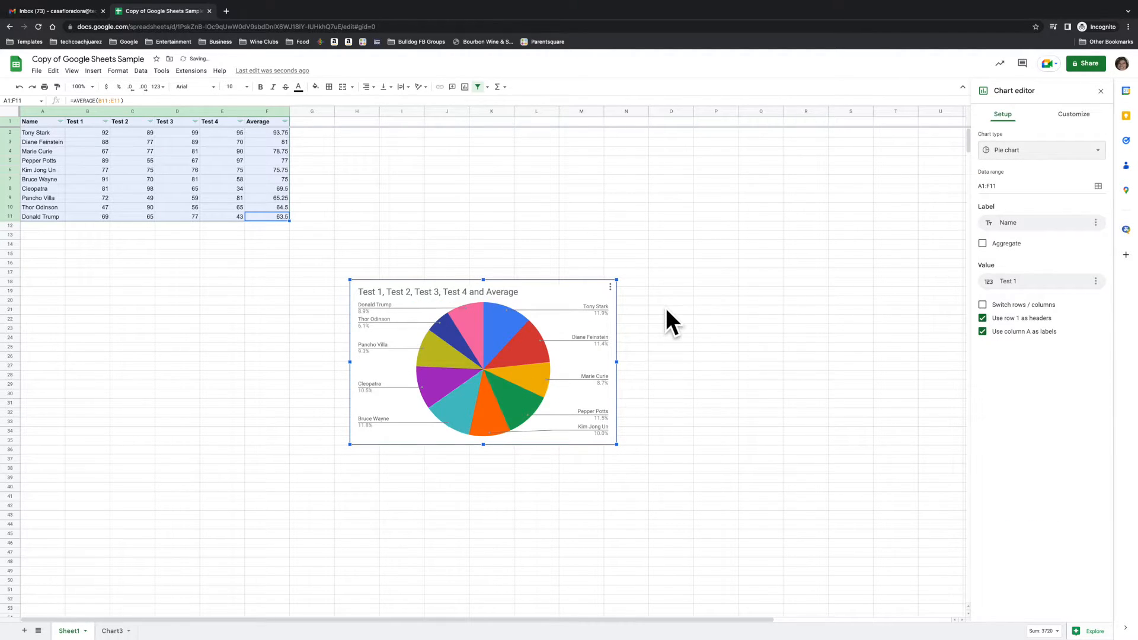
Move the pie chart to its own sheet and place the column chart's sheet ahead of it.
click(611, 287)
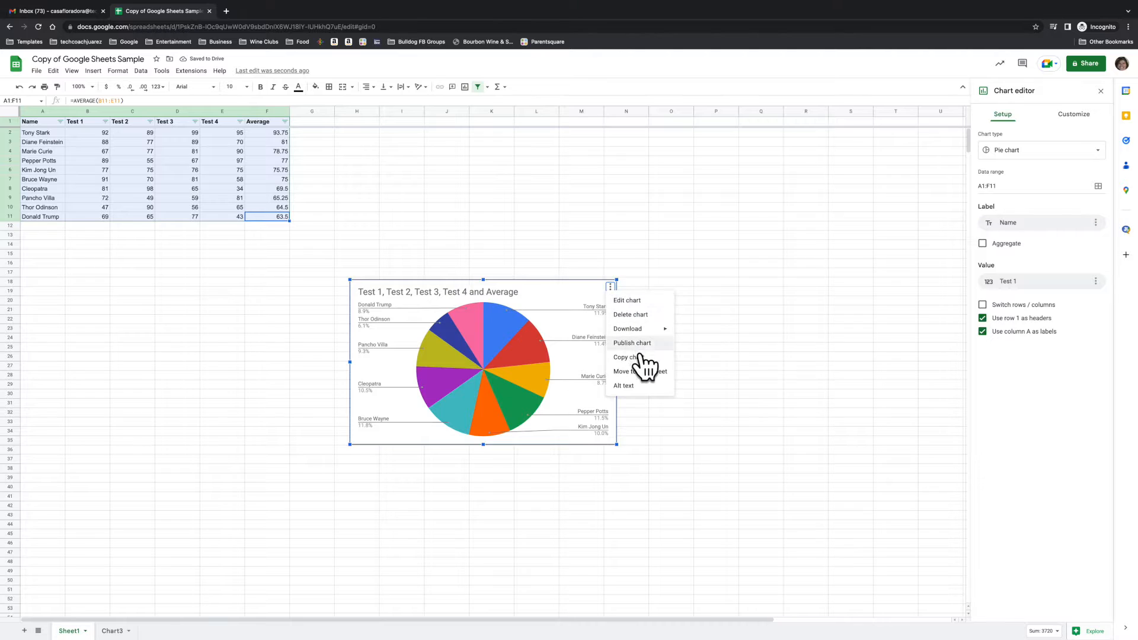
click(642, 371)
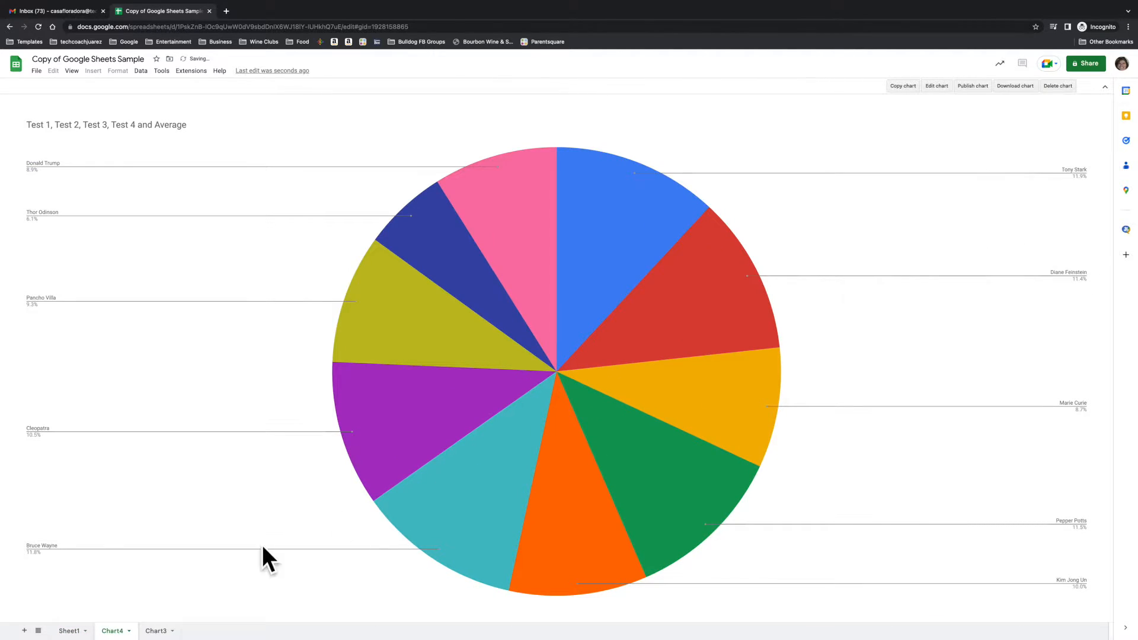
drag(152, 631, 119, 629)
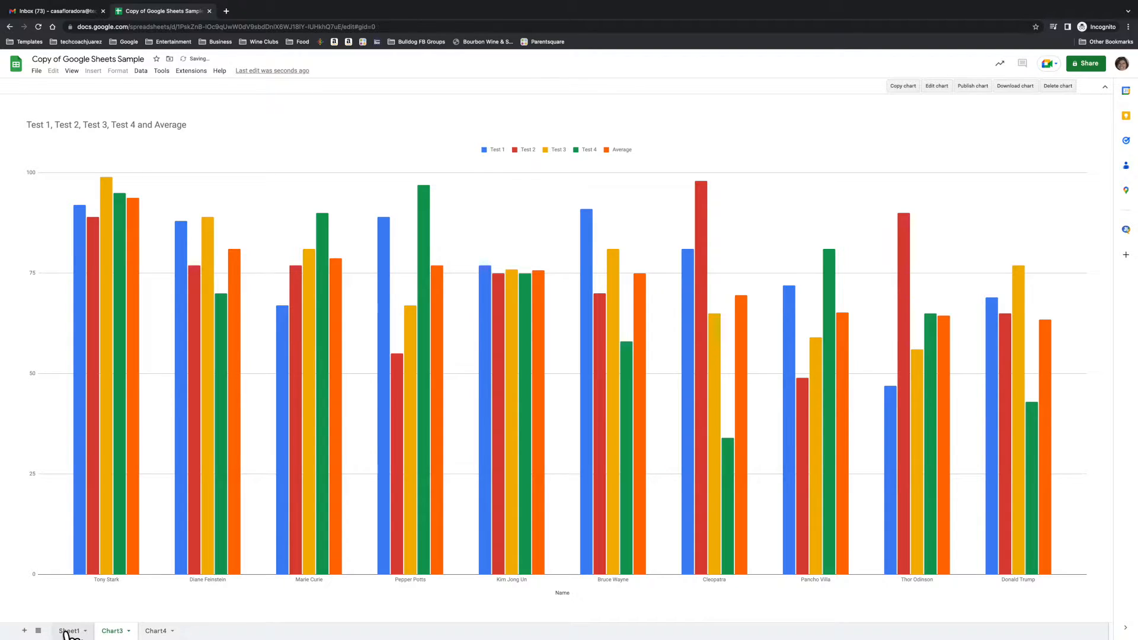
Rename Sheet1 as Test Scores.
click(69, 631)
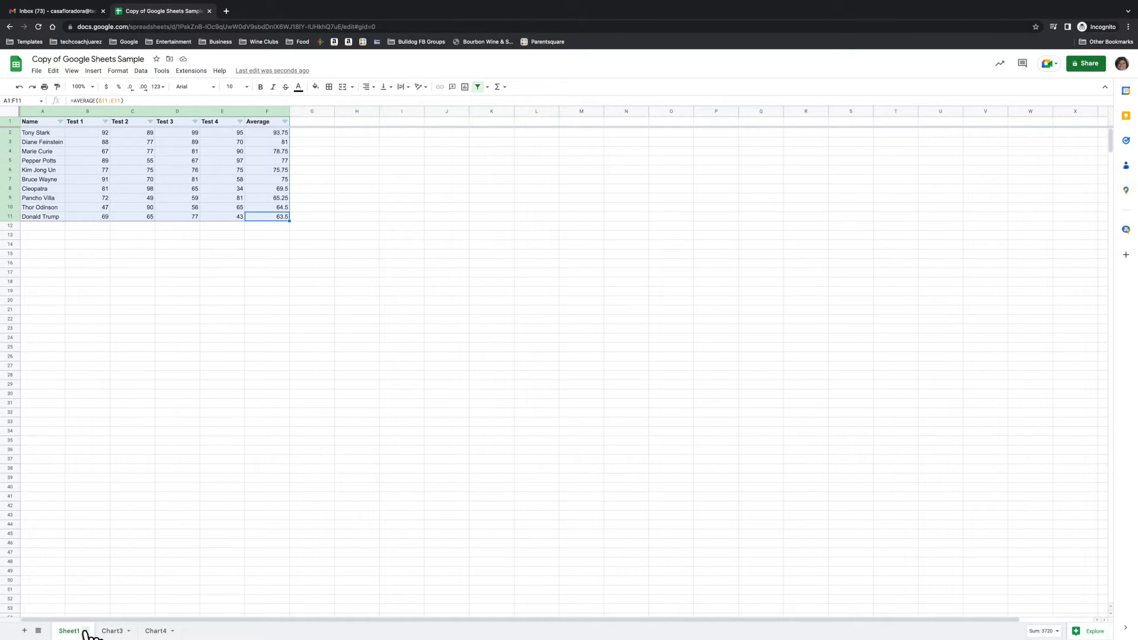
click(85, 632)
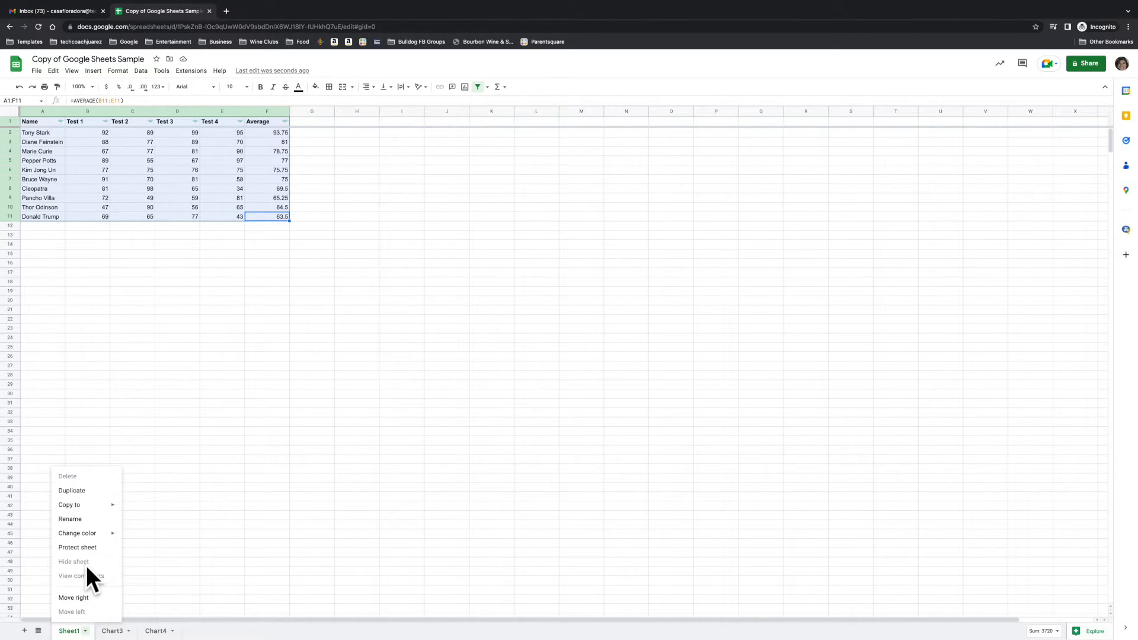
click(76, 519)
text(Test c)
key(BackSpace)
text(Scores)
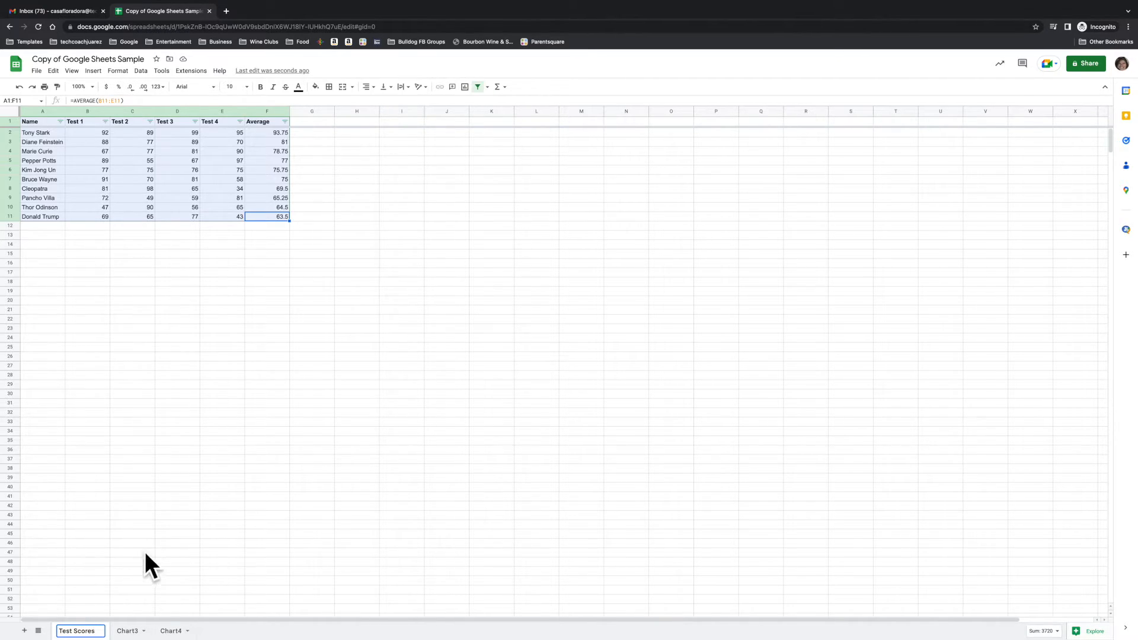
Rename the column chart's sheet as Bar Chart.
click(130, 632)
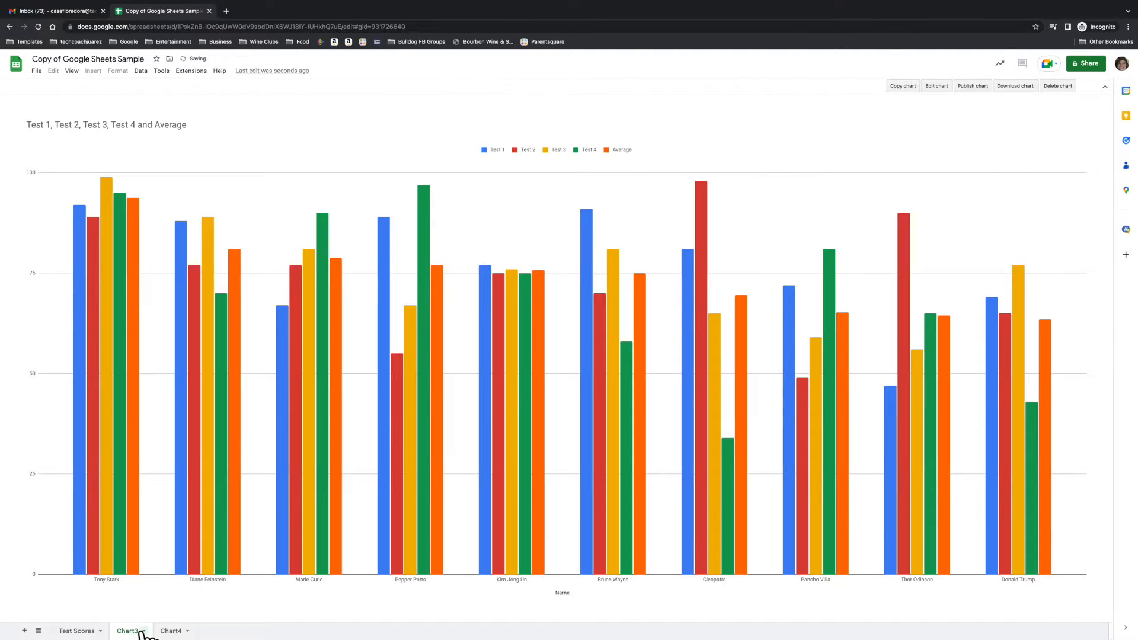
click(144, 632)
click(128, 519)
text(Bar Chart)
Rename the pie chart's sheet as Pie Chart.
click(199, 632)
click(196, 631)
click(181, 521)
text(Pie Chart)
key(Return)
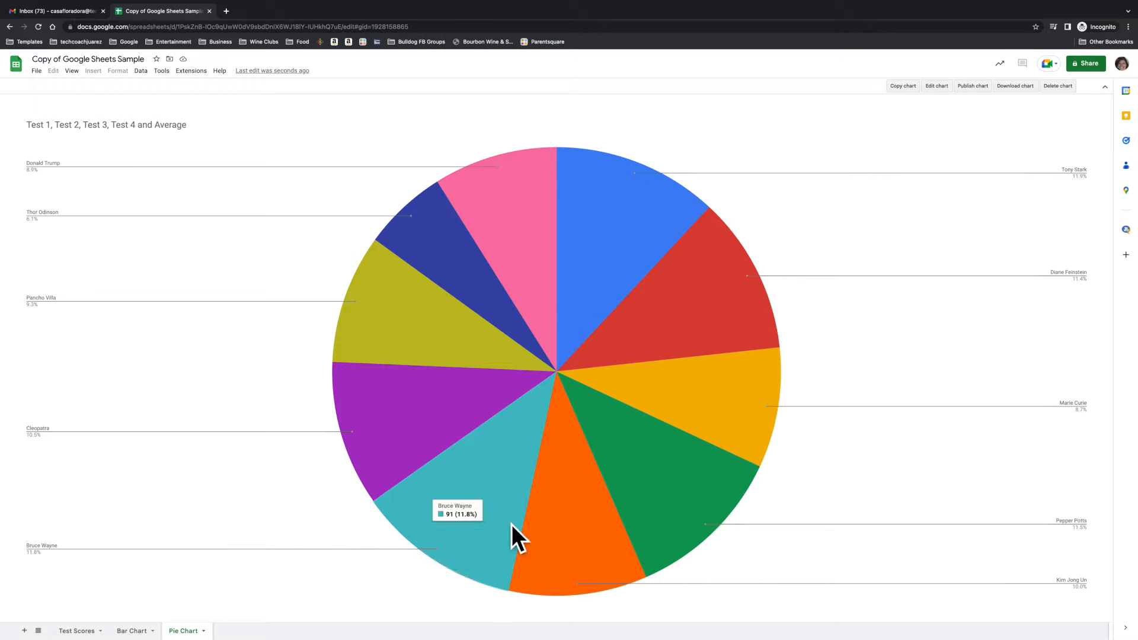
Set the sheet tab color of Test Scores to yellow.
click(102, 632)
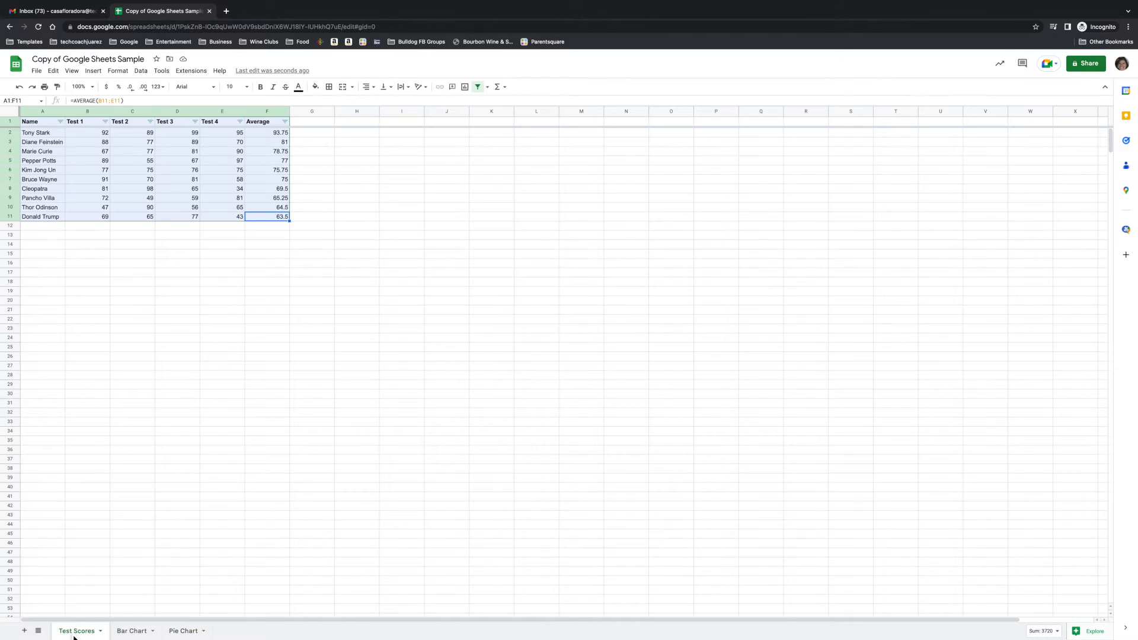
click(101, 632)
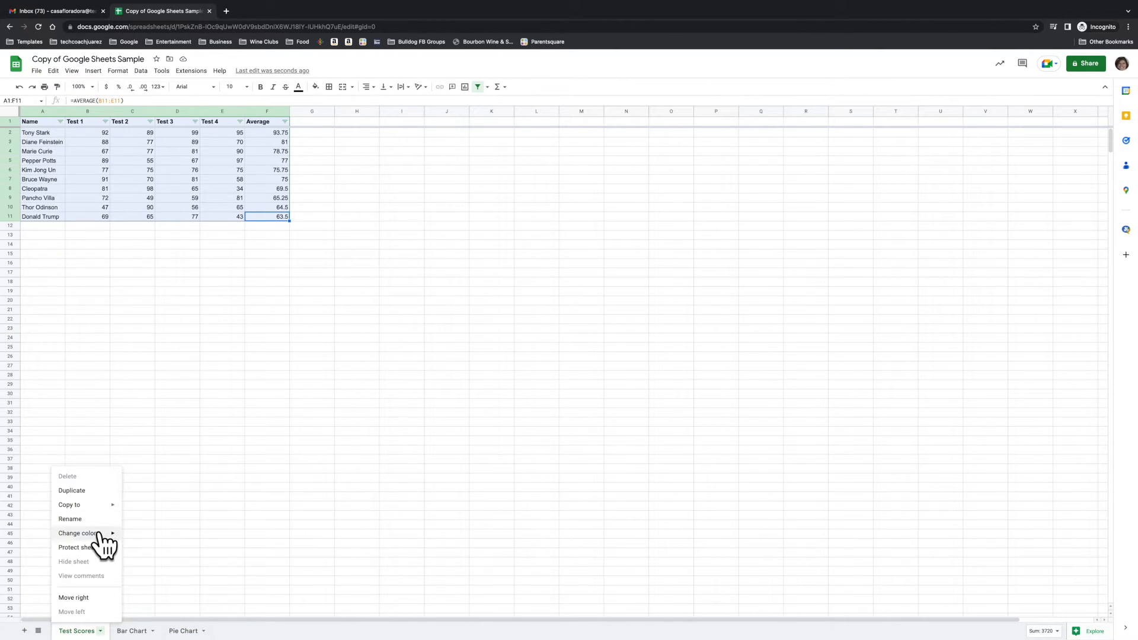
mouse_move(100, 535)
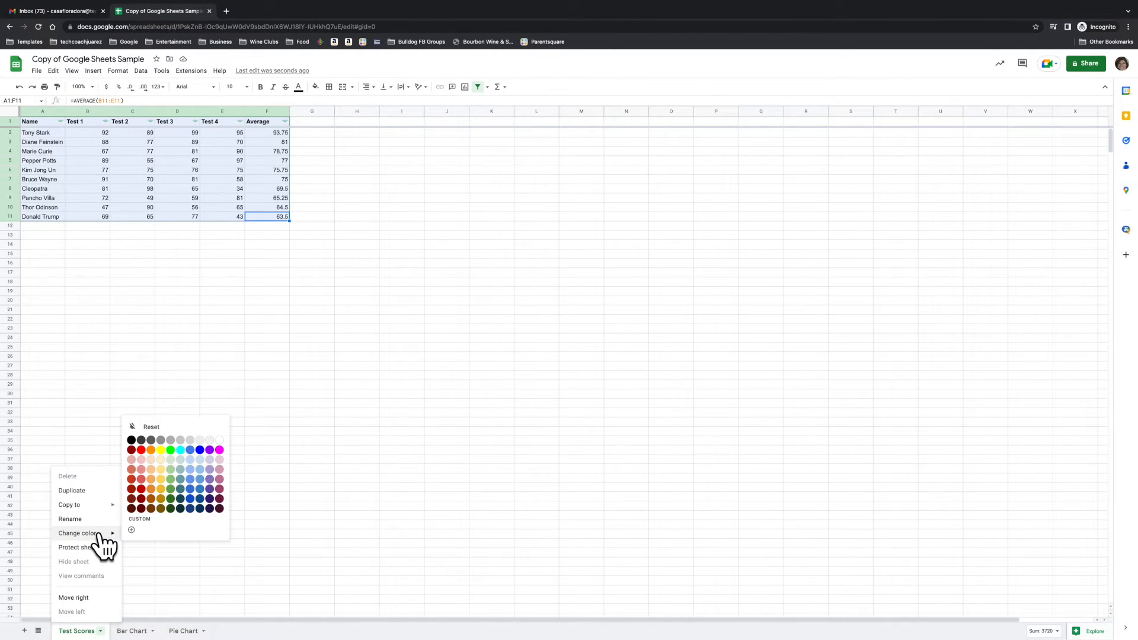
click(160, 450)
Set the sheet tab color of Bar Chart to cyan.
click(156, 632)
click(153, 632)
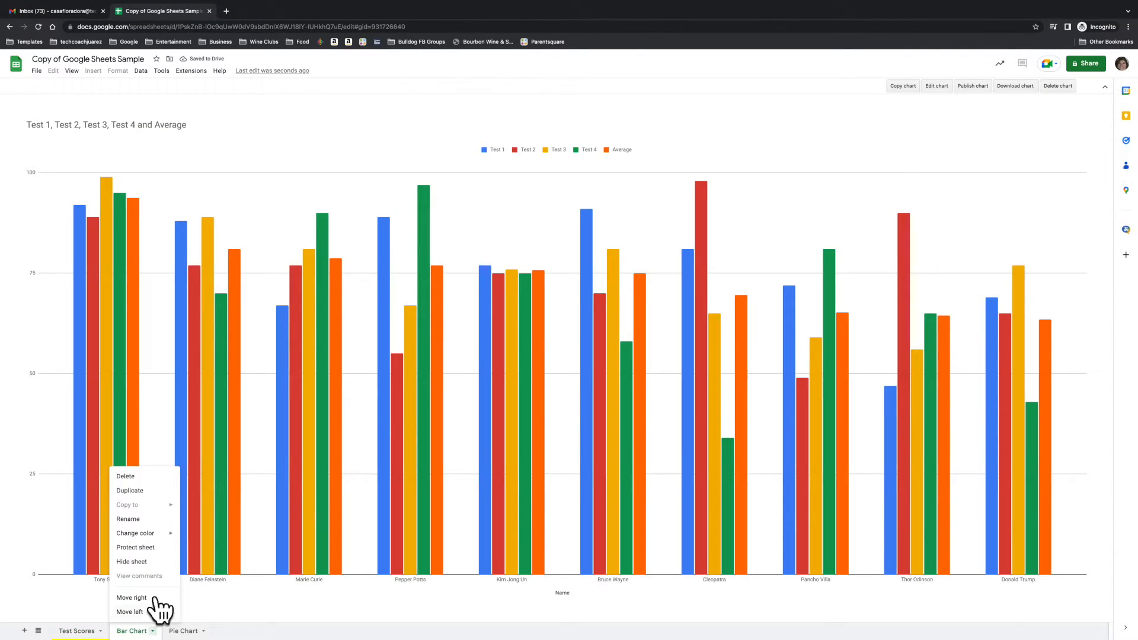
mouse_move(146, 537)
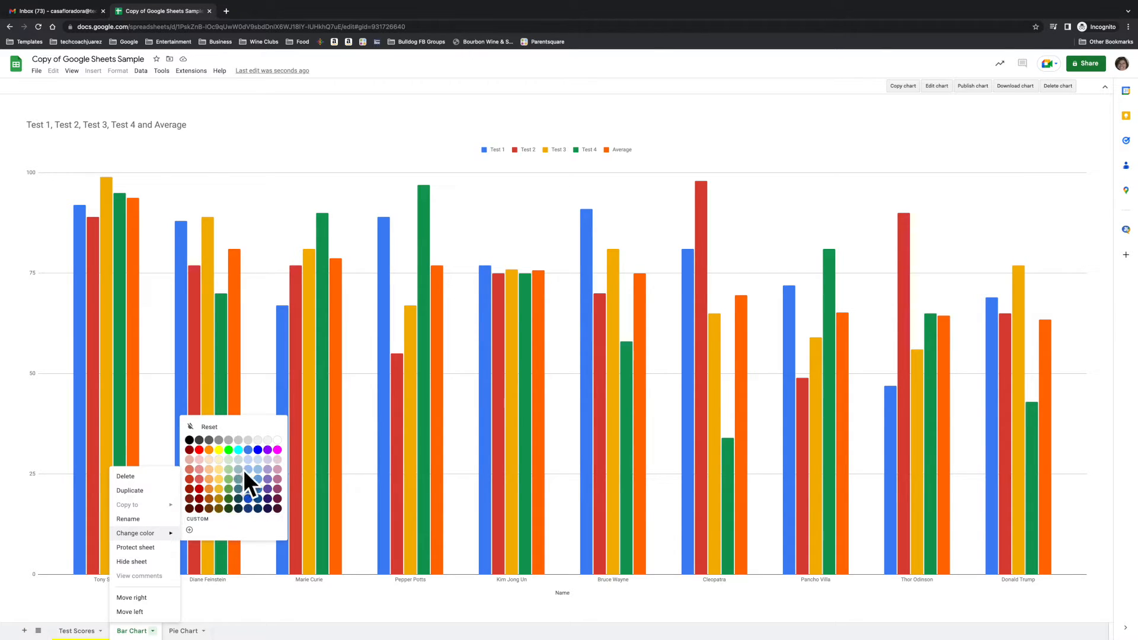
click(238, 451)
Set the sheet tab color of Pie Chart to blue.
click(204, 632)
click(204, 632)
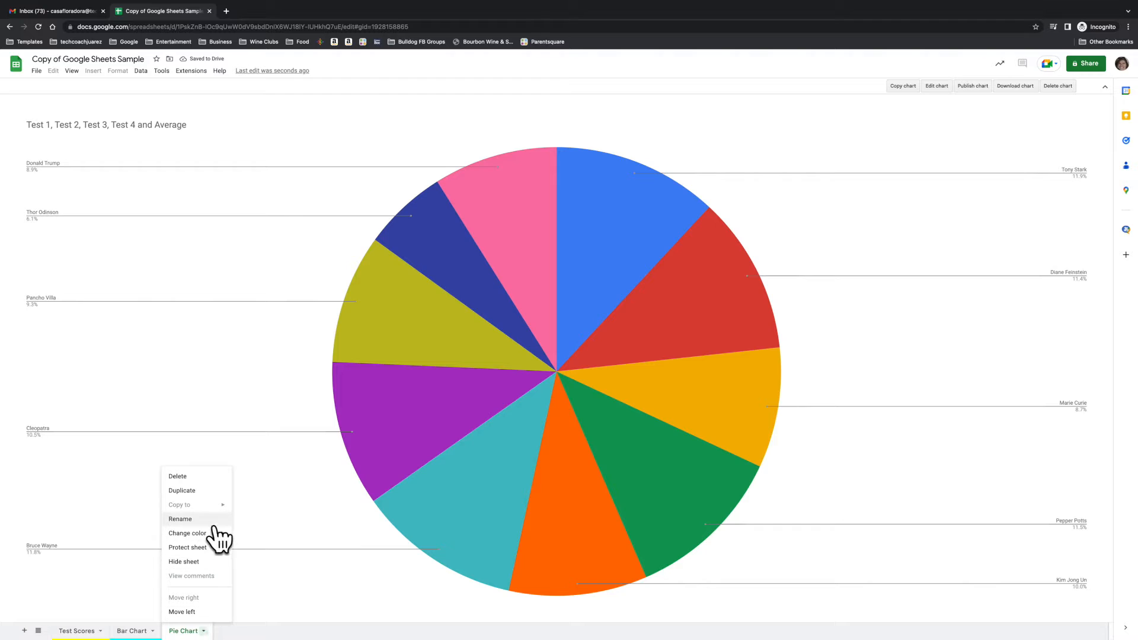
mouse_move(209, 535)
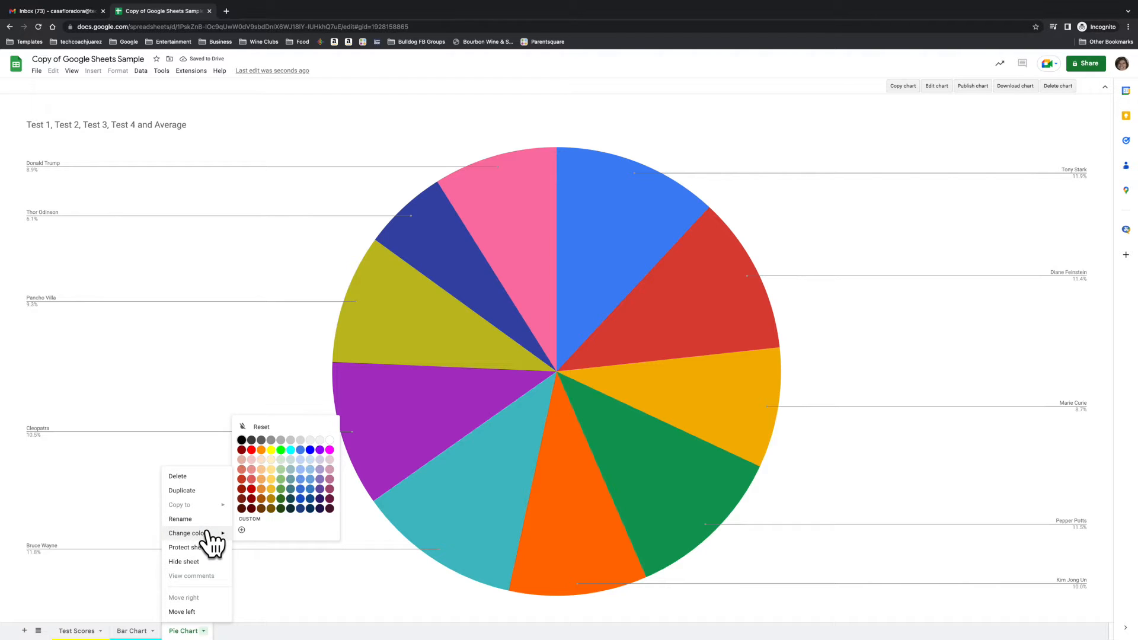
click(310, 450)
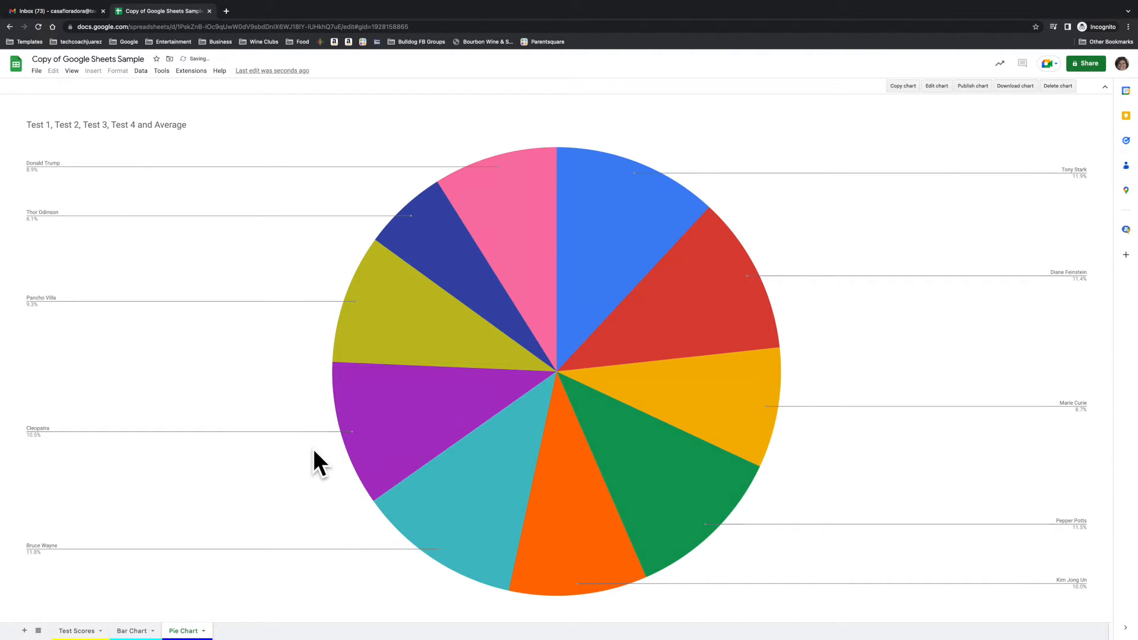
Return to the Test Scores sheet and select the empty cell C15 to clear the table selection.
mouse_move(187, 639)
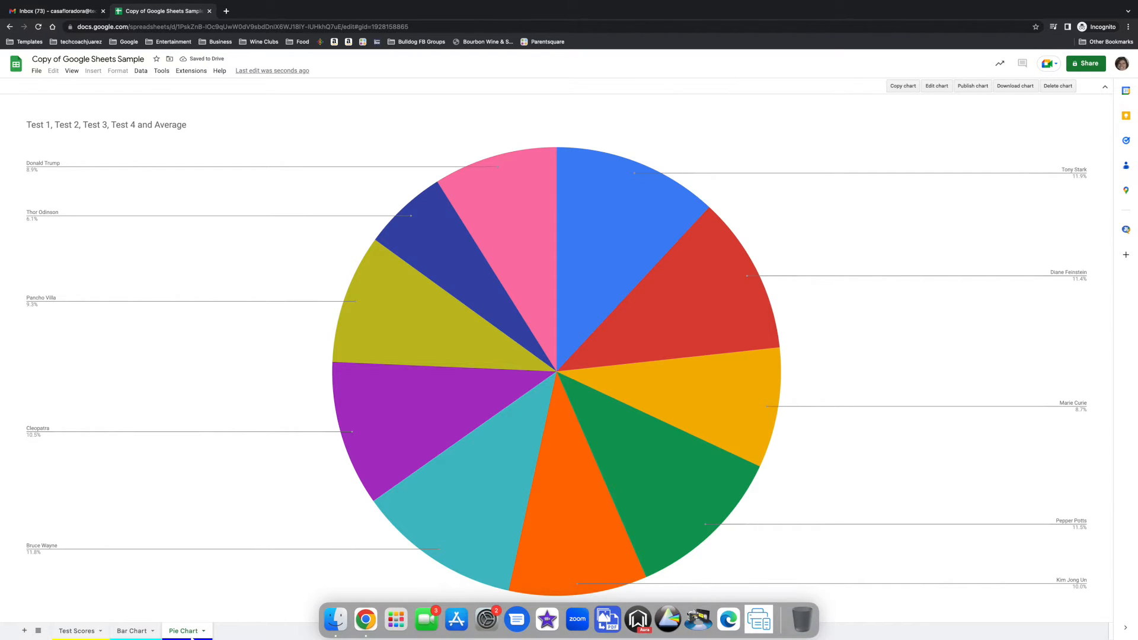
click(79, 632)
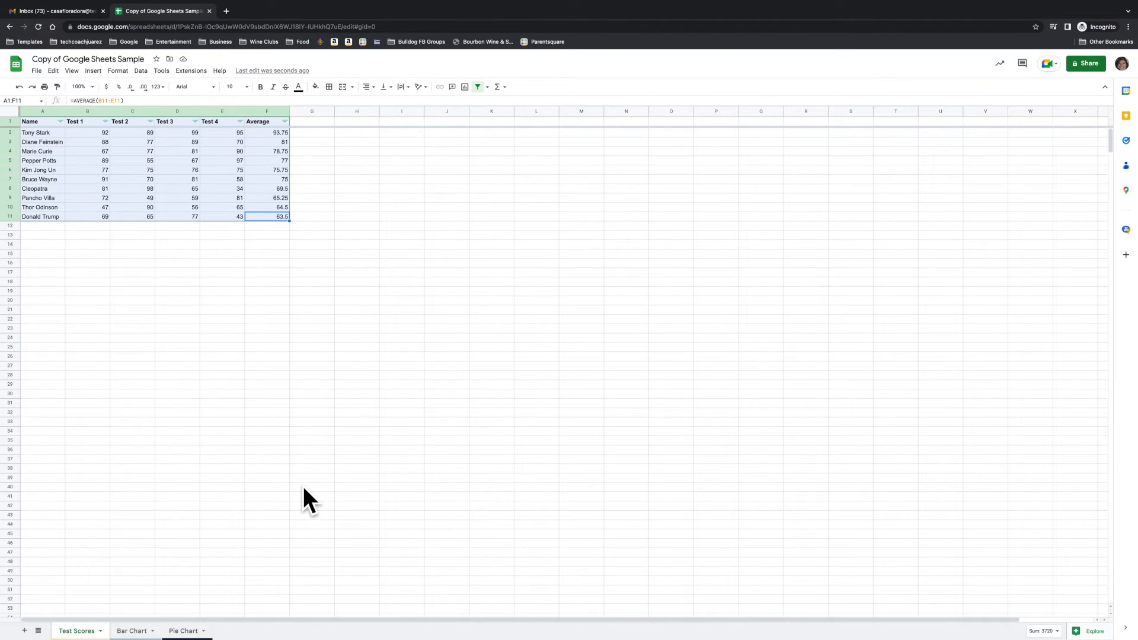
click(151, 253)
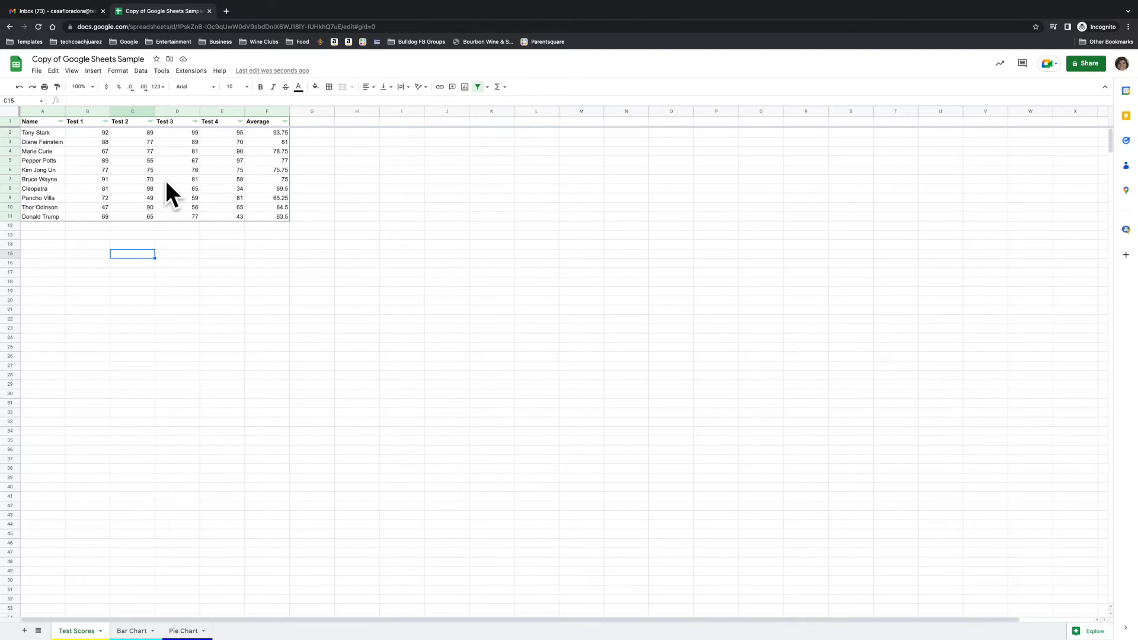
Duplicate the Test Scores sheet and compare the original with its copy, ending on the copy.
click(101, 632)
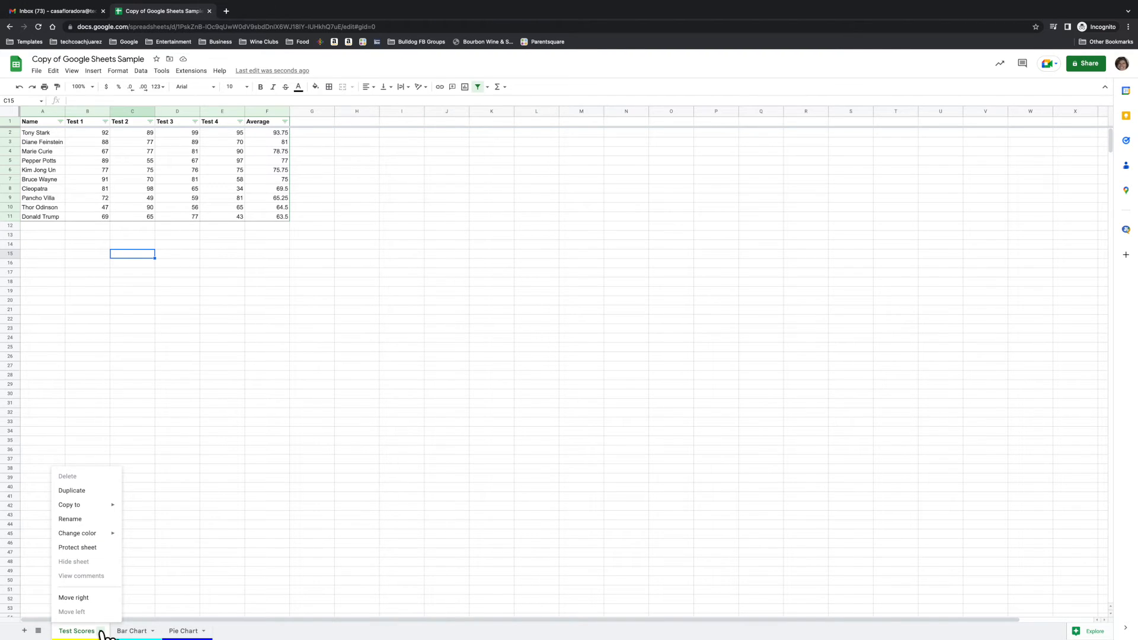
click(82, 492)
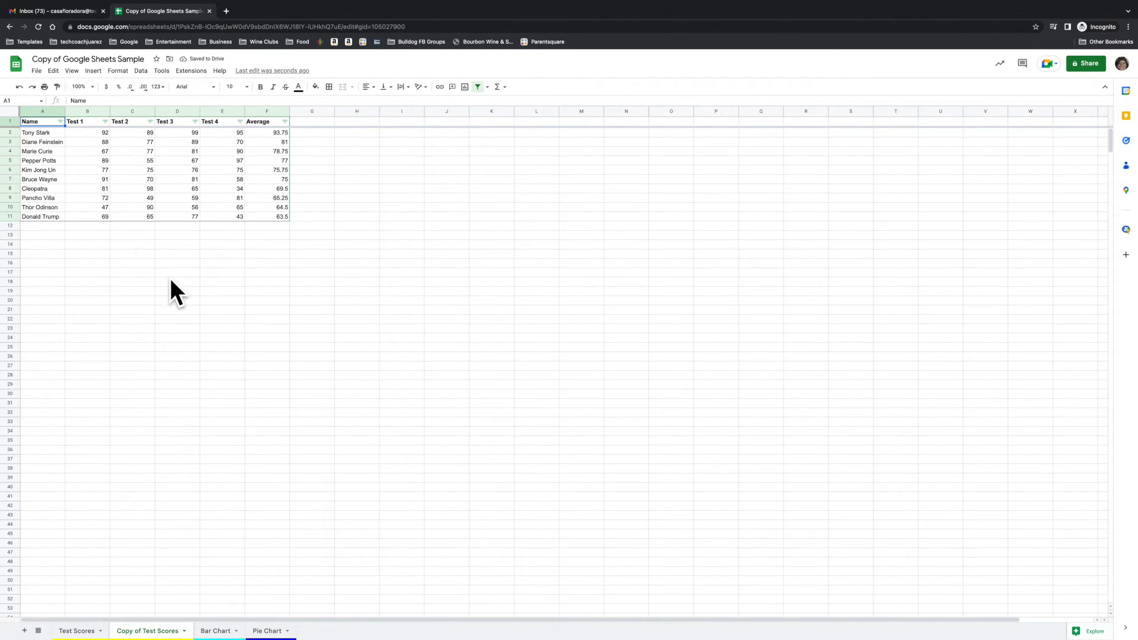
click(73, 632)
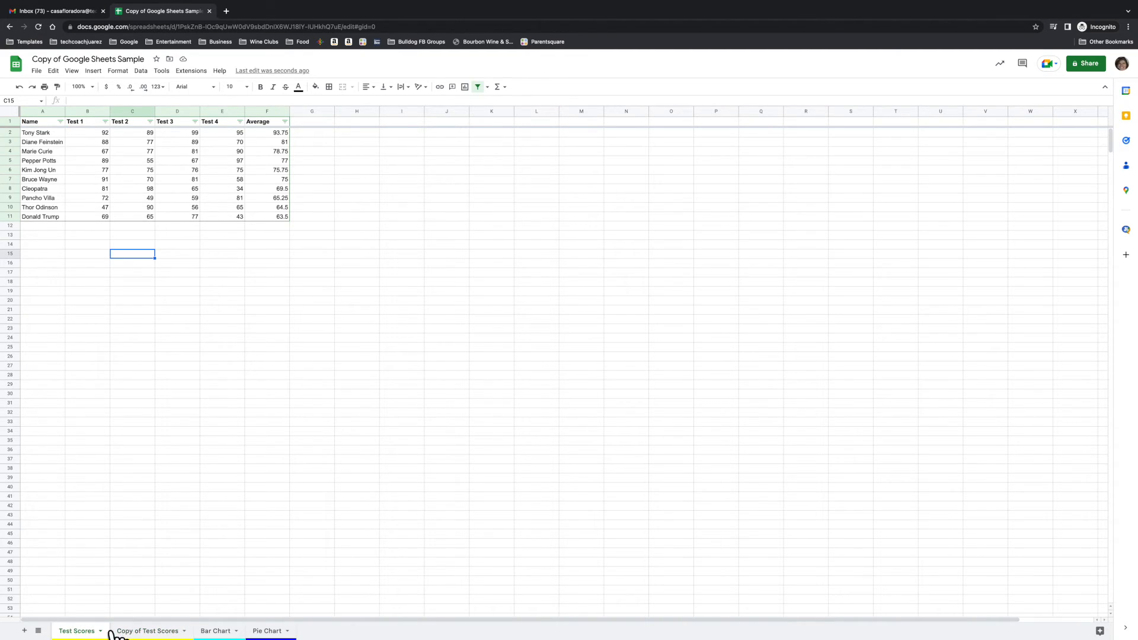
click(138, 632)
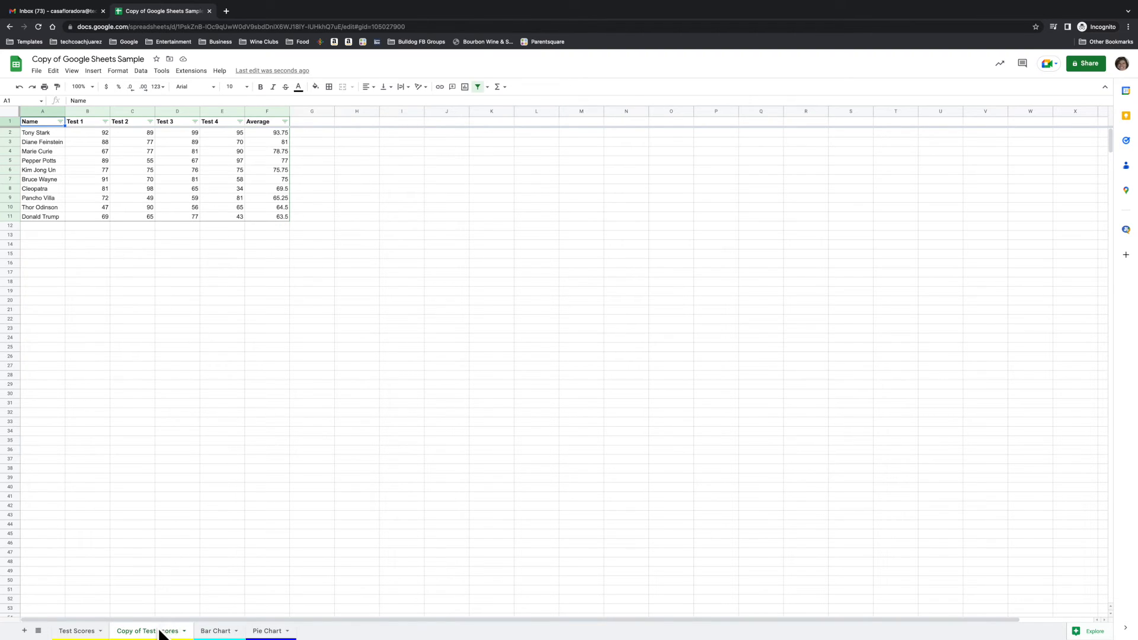
Filter the Average column on the copied sheet by the condition Greater than 7.
click(259, 208)
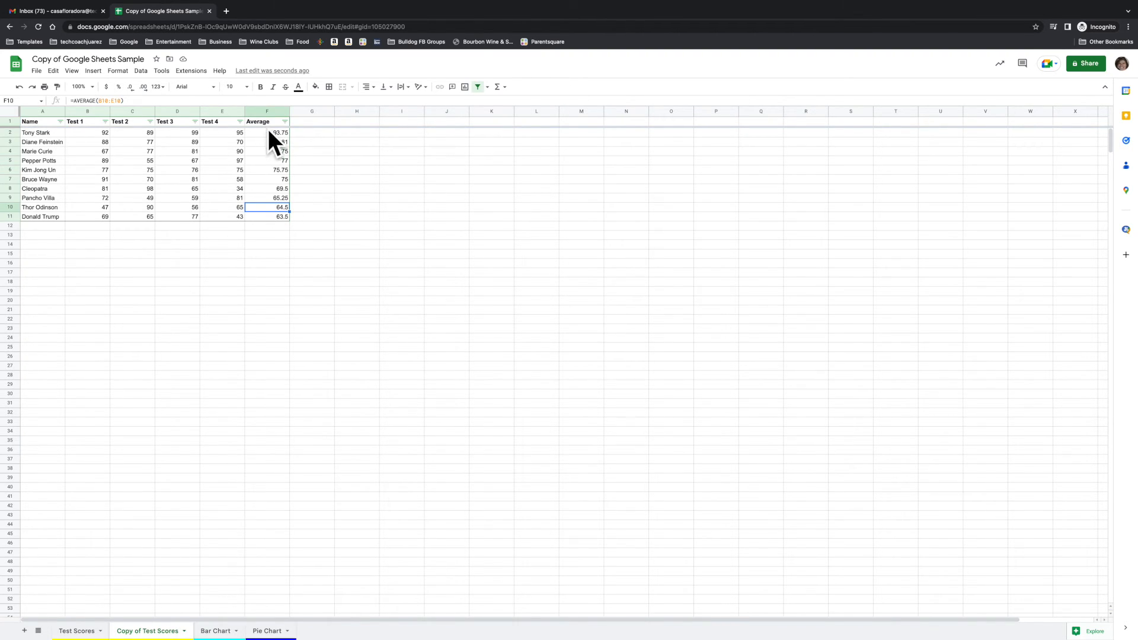
click(260, 121)
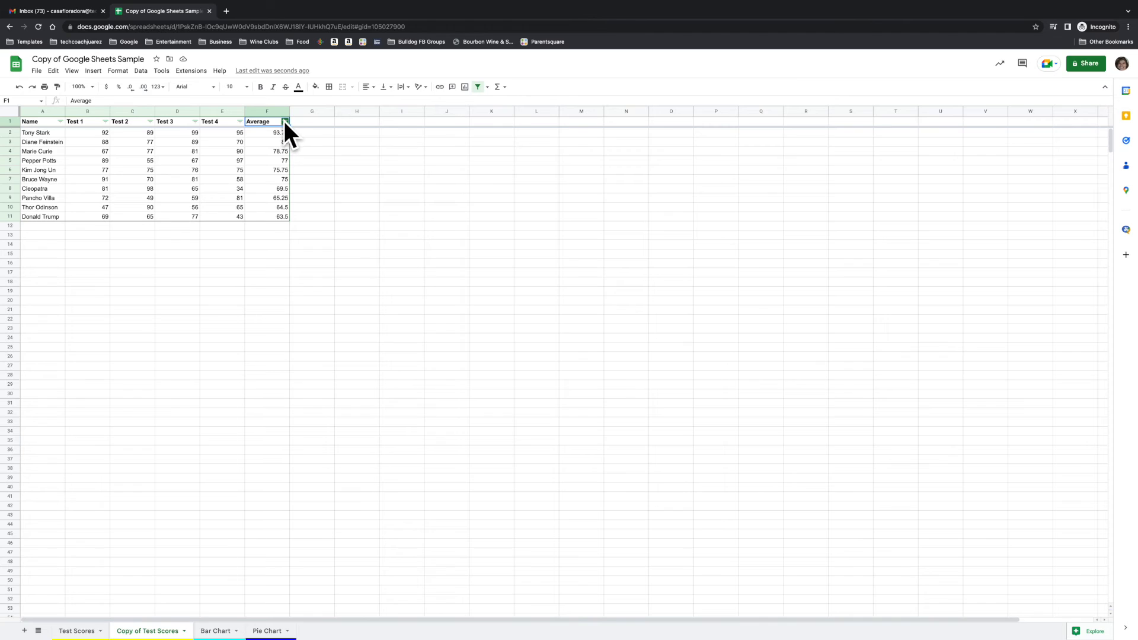
click(285, 121)
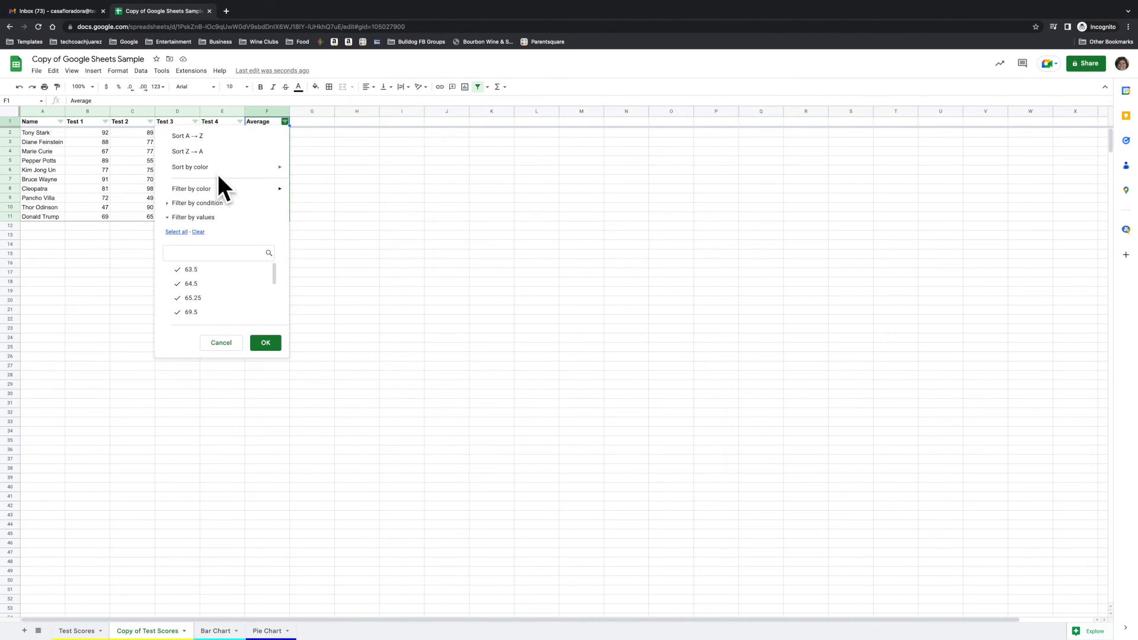
click(168, 203)
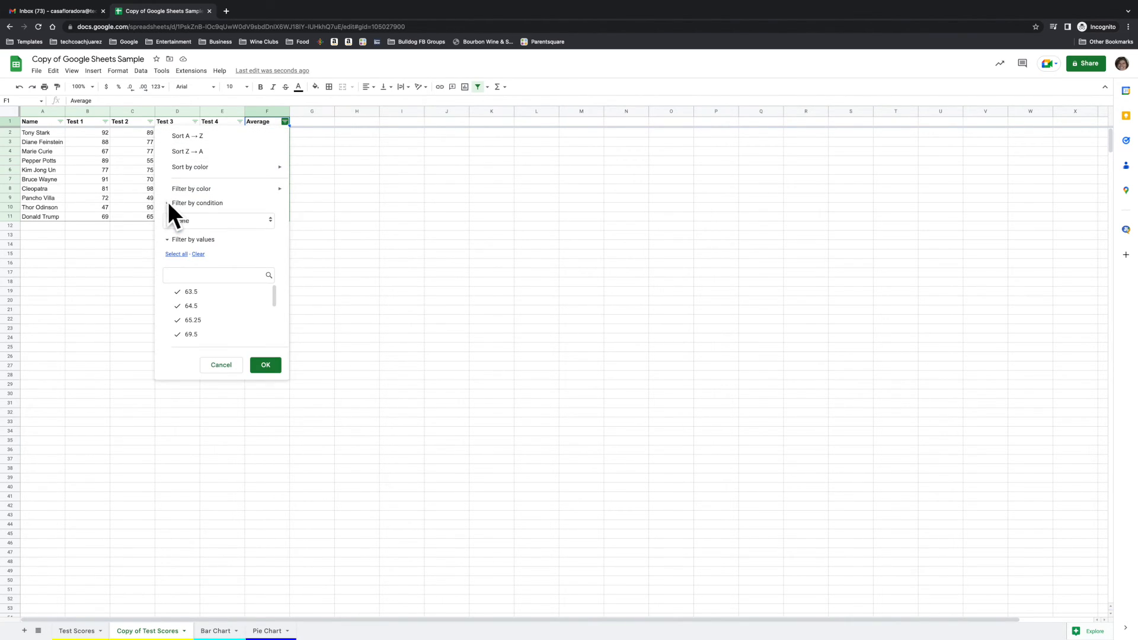
click(231, 220)
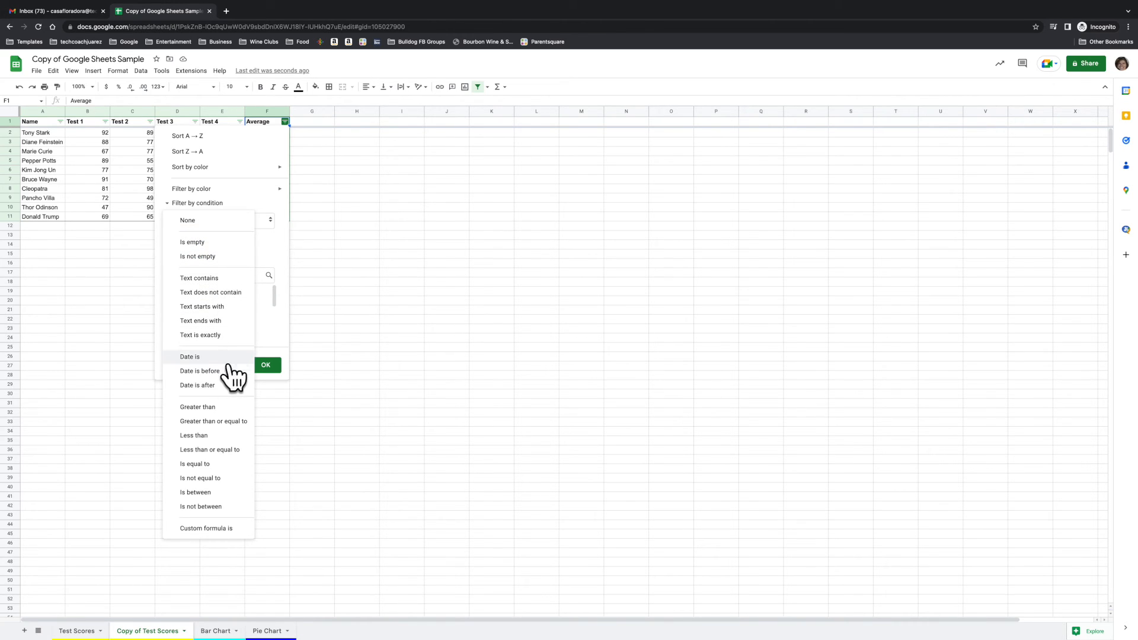
click(223, 407)
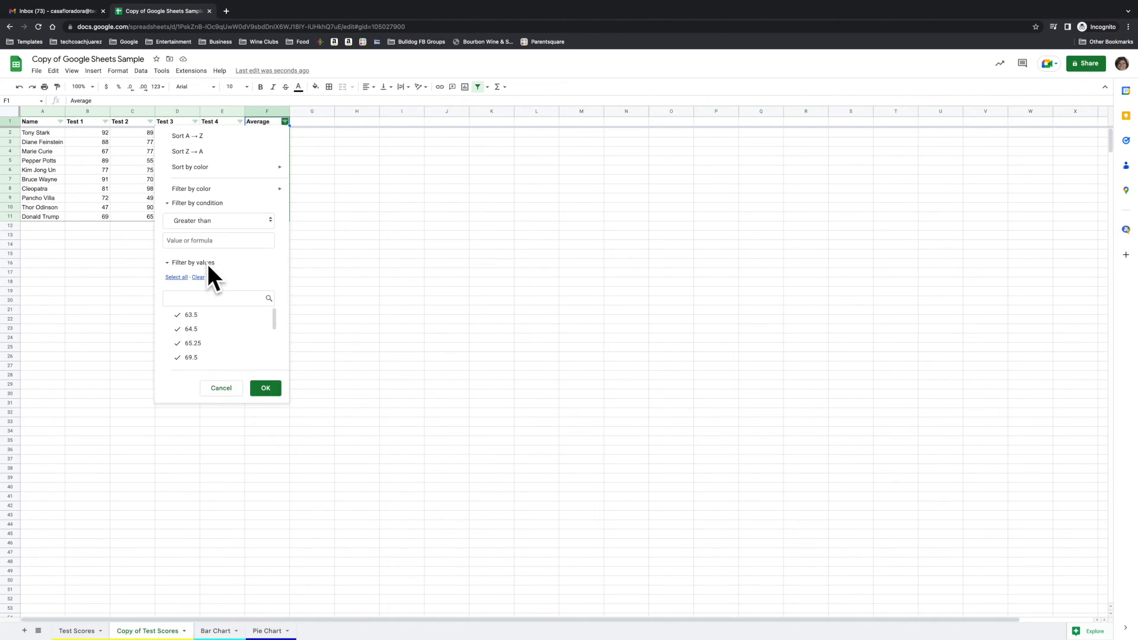
click(210, 240)
text(70)
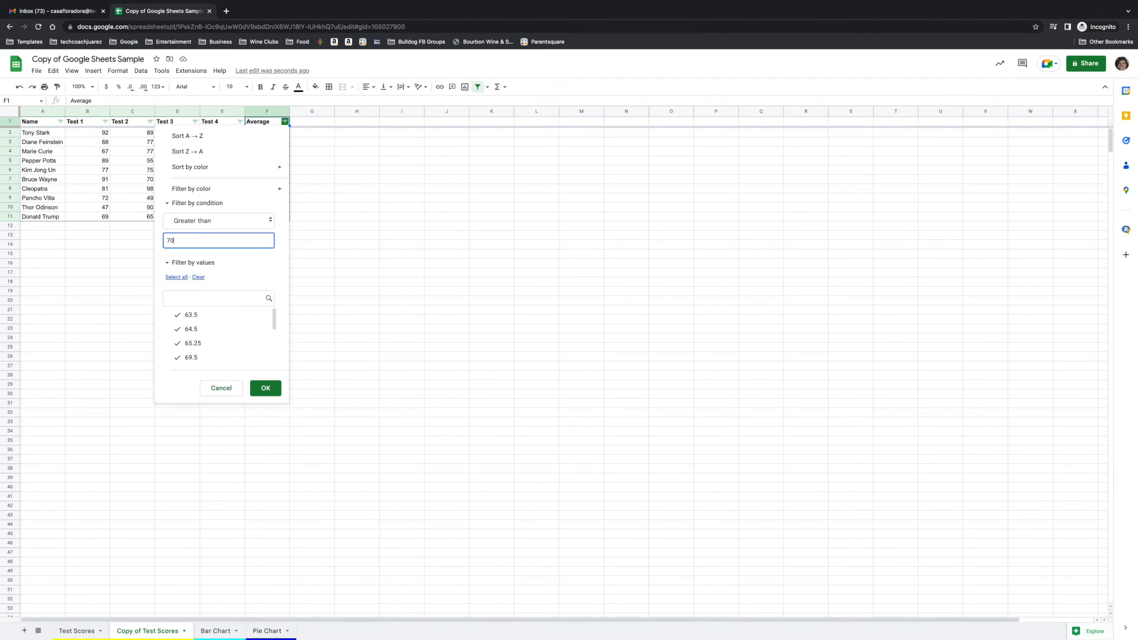
click(272, 386)
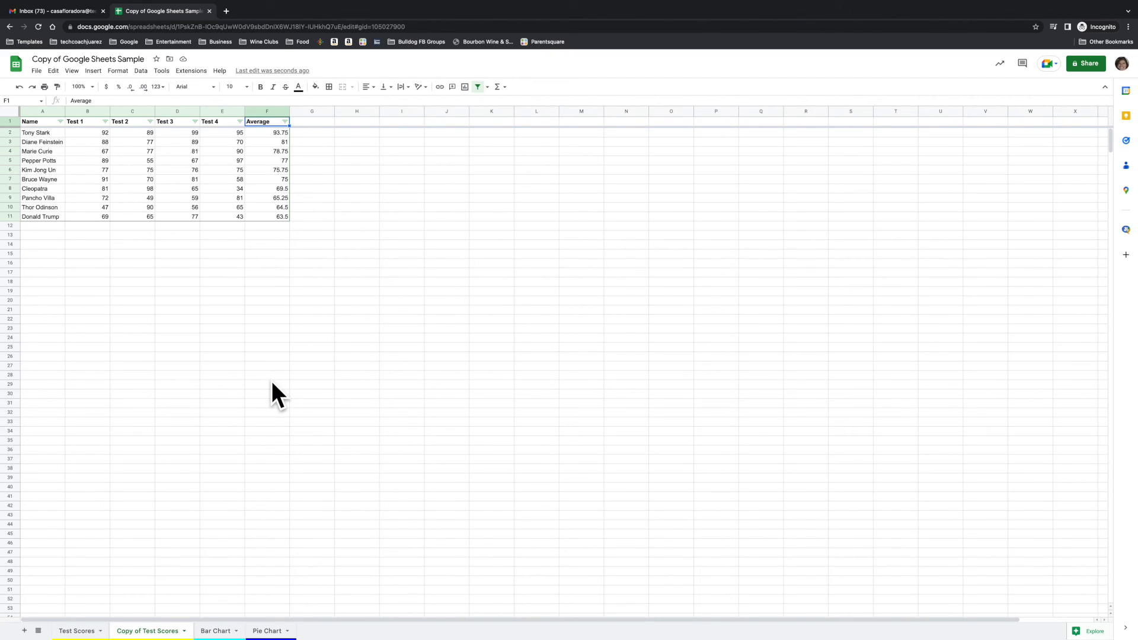
Select the empty cell G9 on the copied sheet and return to the original Test Scores sheet.
click(297, 198)
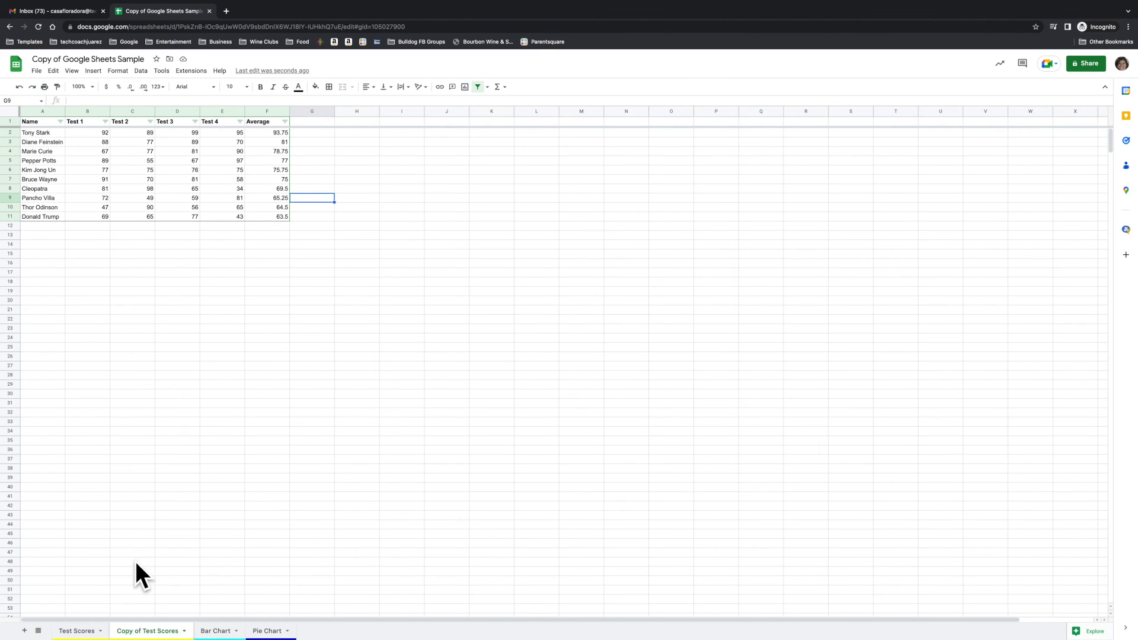
click(74, 631)
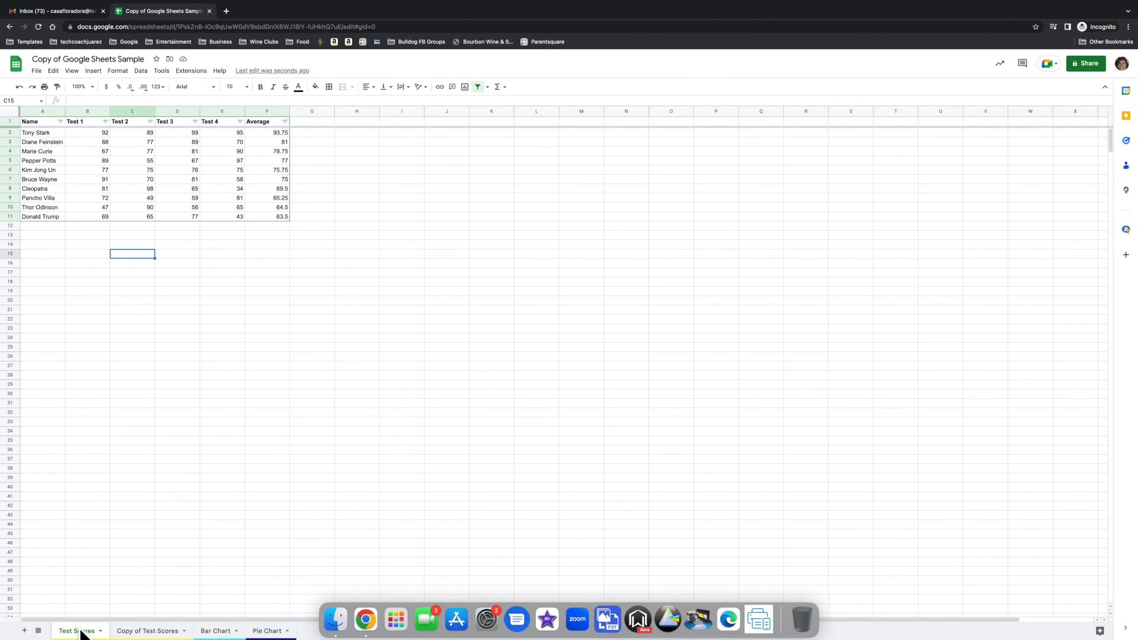